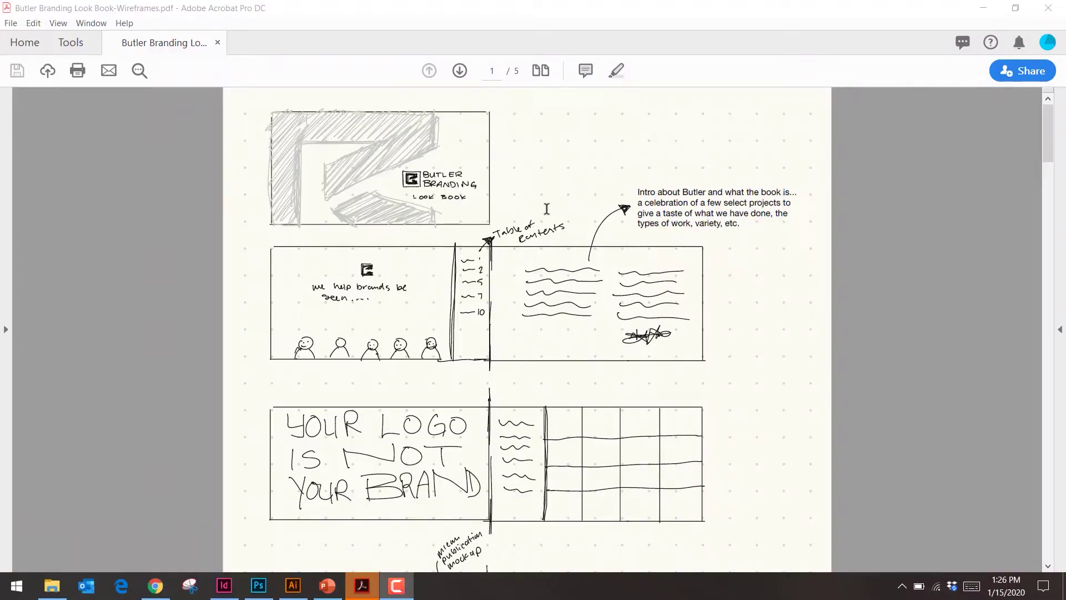
# - Review the wireframe sketches on the first two PDF pages, then switch to InDesign
pyautogui.scroll(-5, 570, 176)
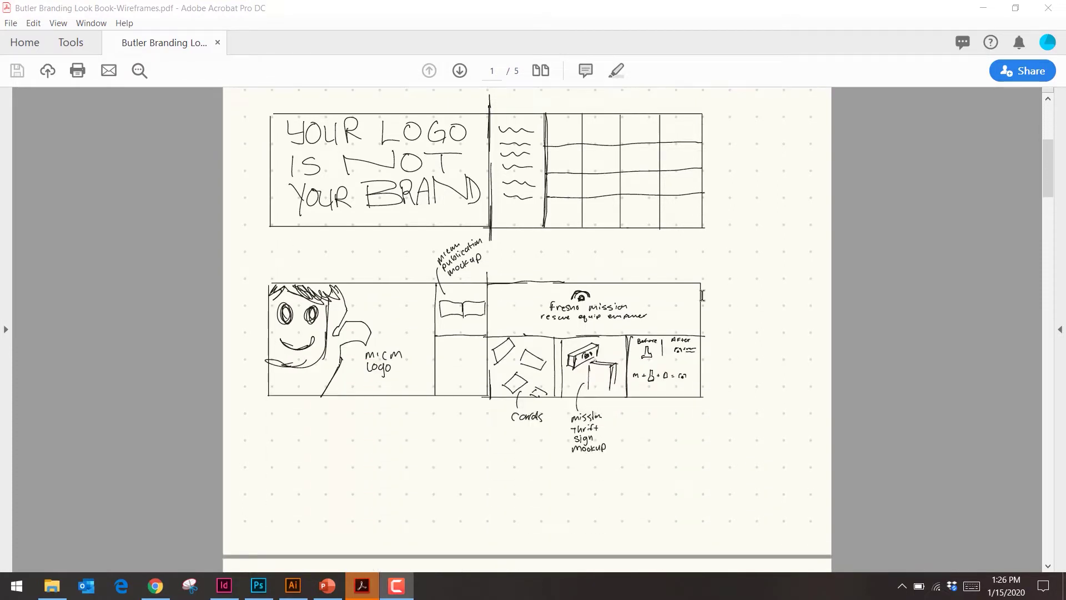
pyautogui.scroll(-2, 701, 303)
pyautogui.scroll(-2, 701, 305)
pyautogui.scroll(-4, 700, 303)
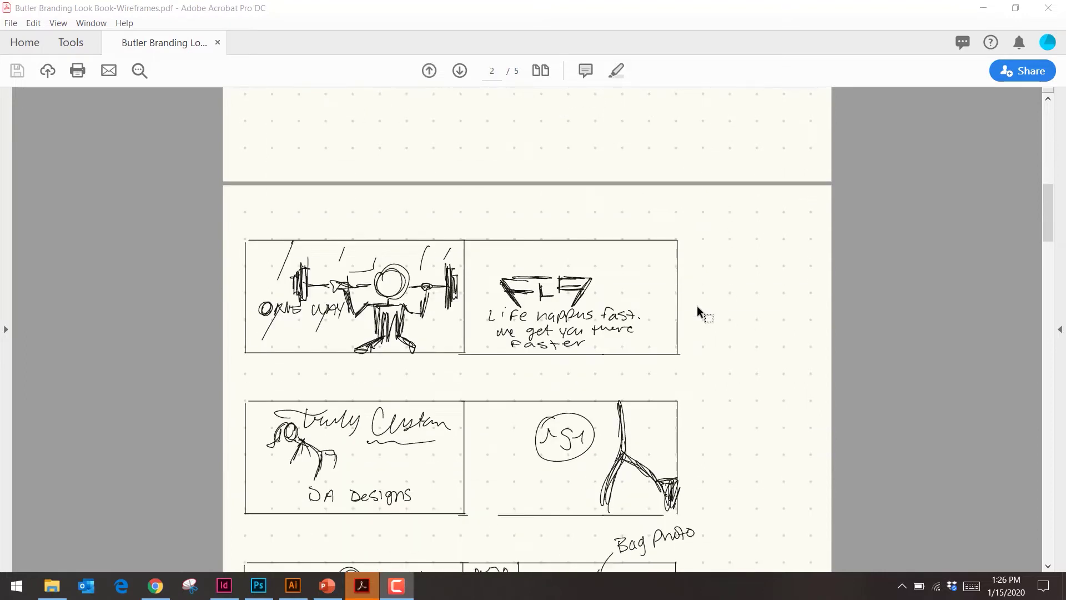
pyautogui.scroll(-3, 694, 311)
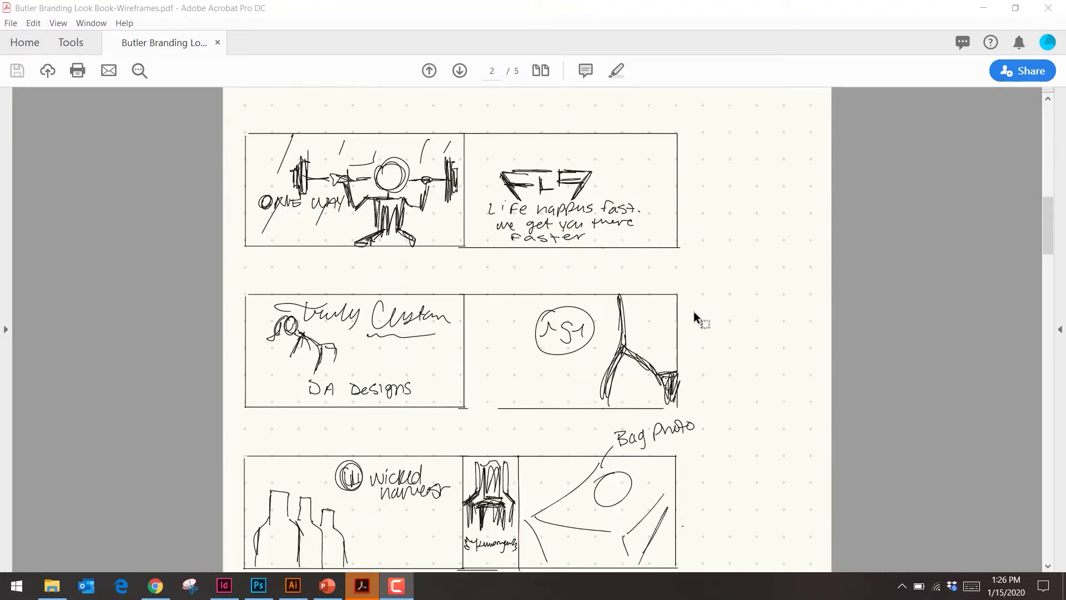
pyautogui.scroll(-3, 694, 311)
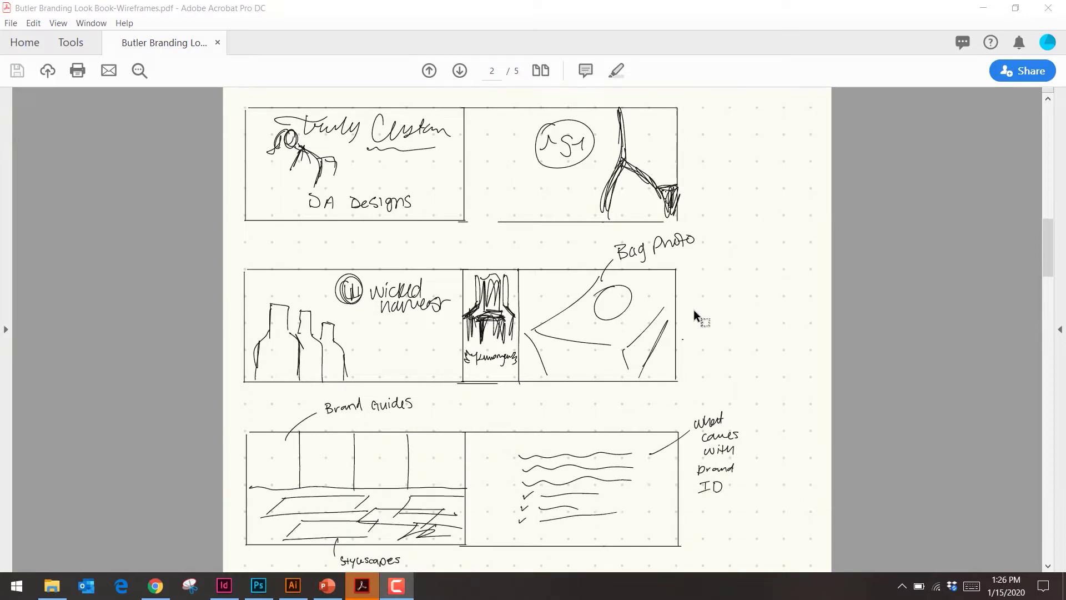
pyautogui.scroll(12, 545, 284)
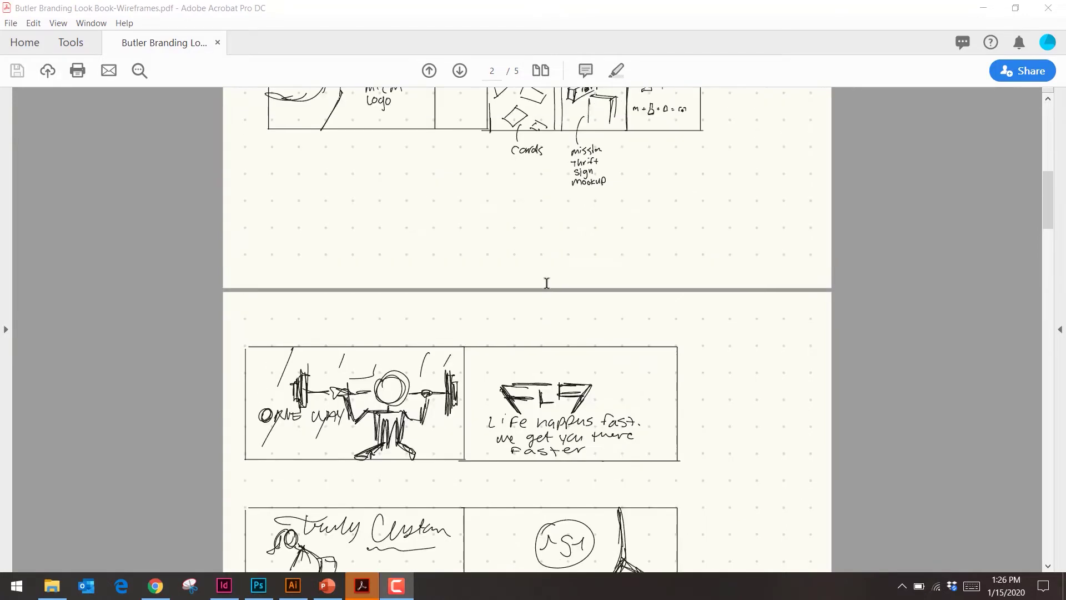
pyautogui.scroll(8, 547, 284)
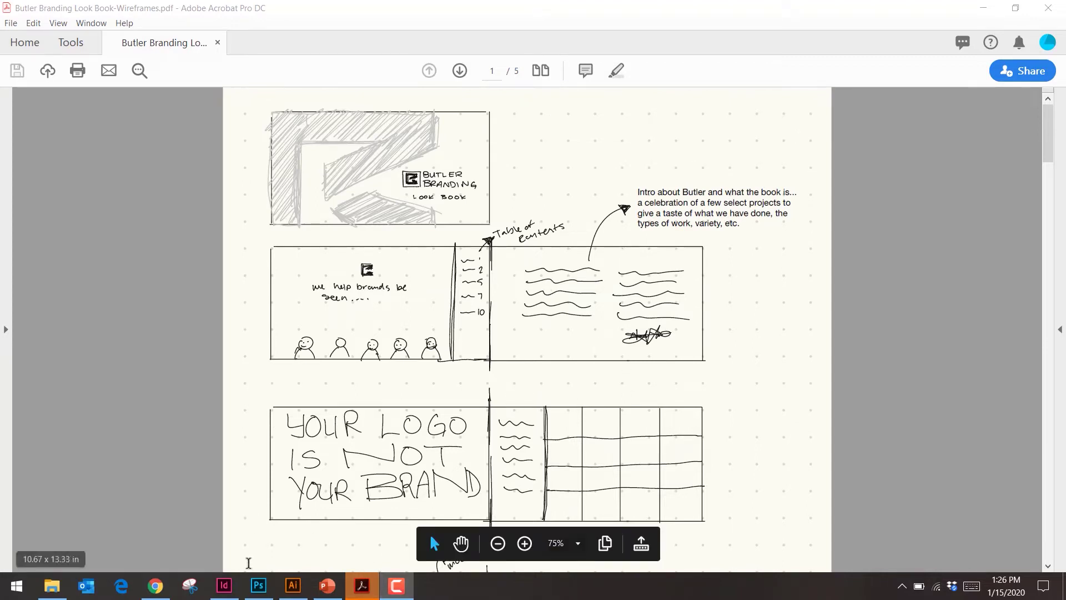
pyautogui.click(224, 586)
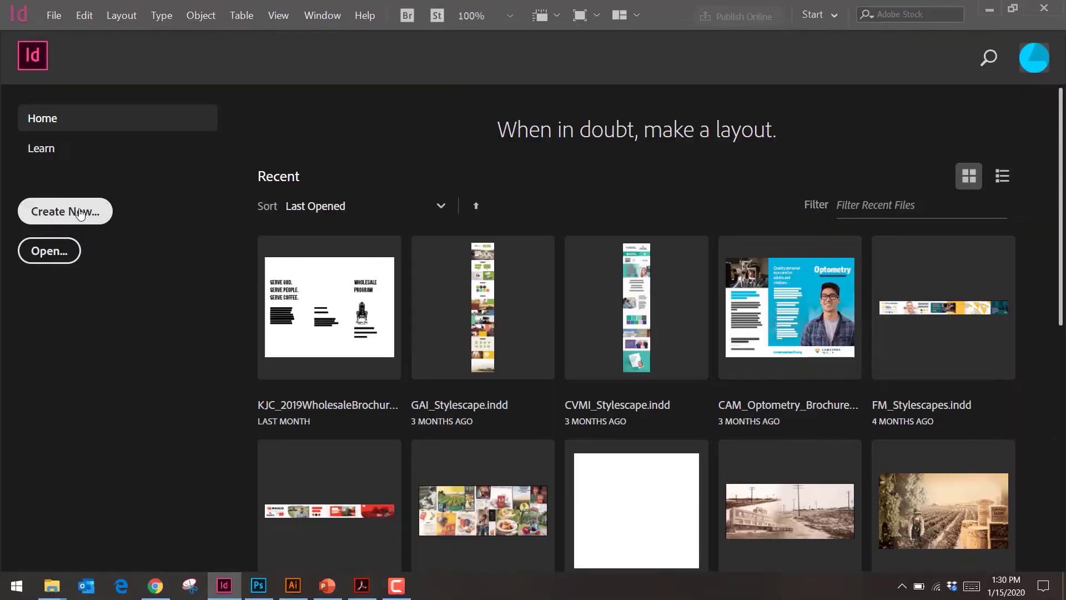
# - Start a new Print document measured in inches, 9 in wide by 6 in high
pyautogui.hotkey('ctrl', 'n')
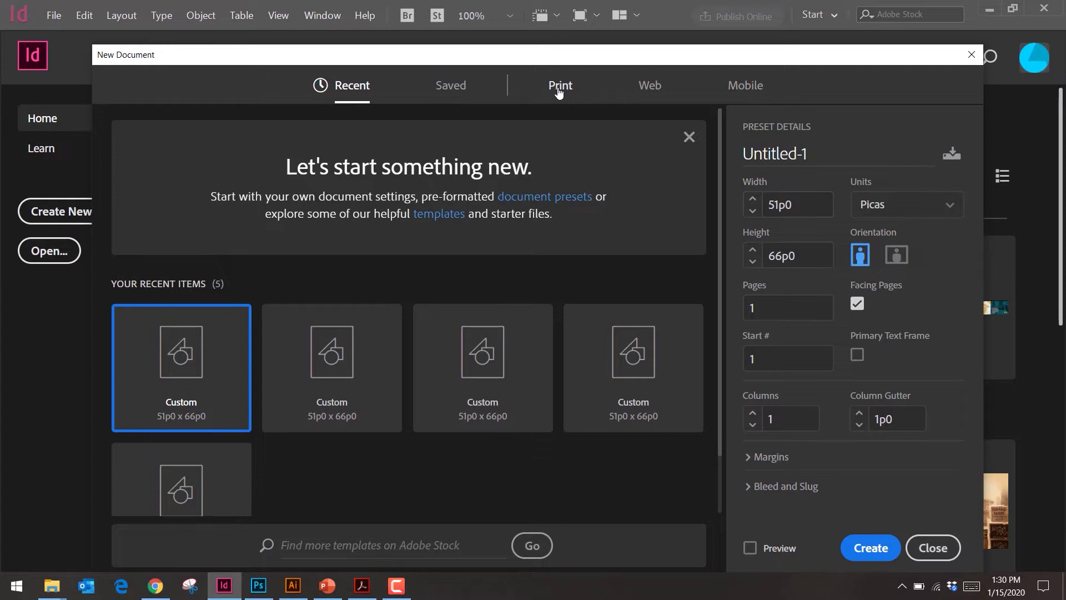
pyautogui.click(560, 91)
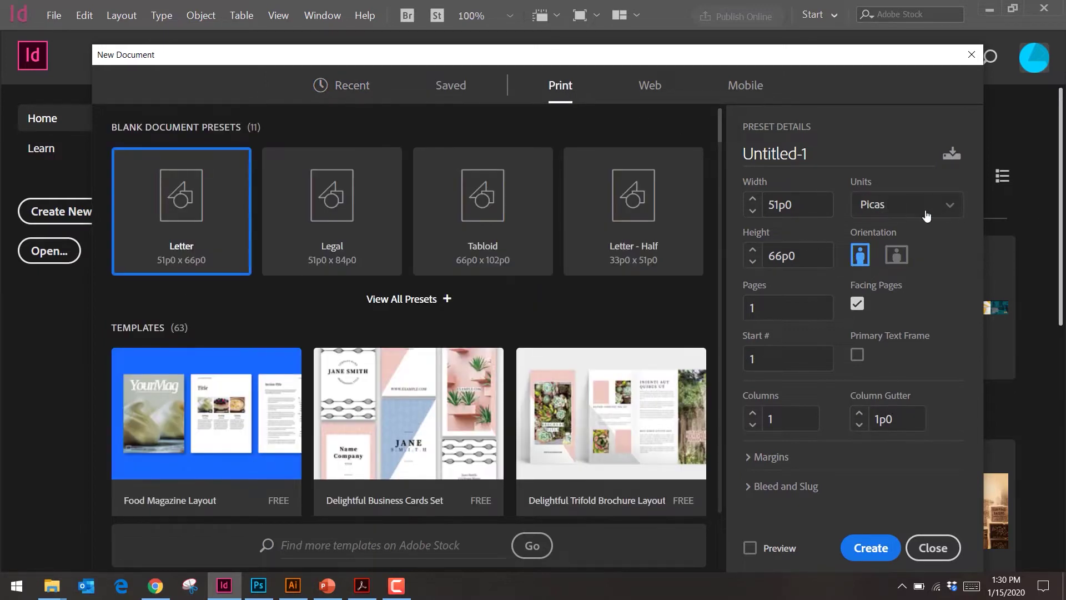
pyautogui.click(938, 210)
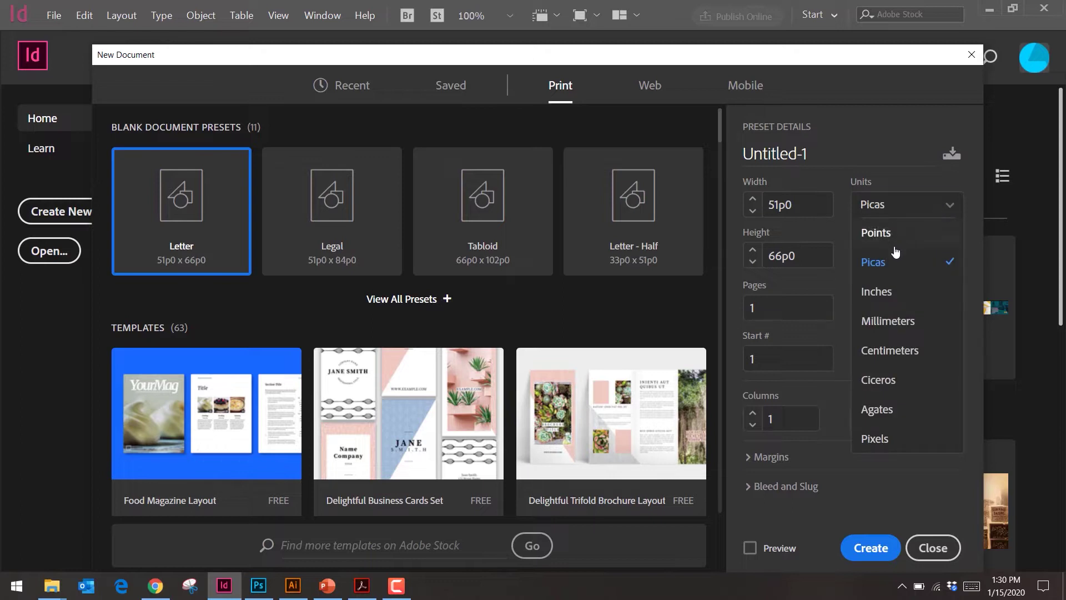
pyautogui.click(897, 290)
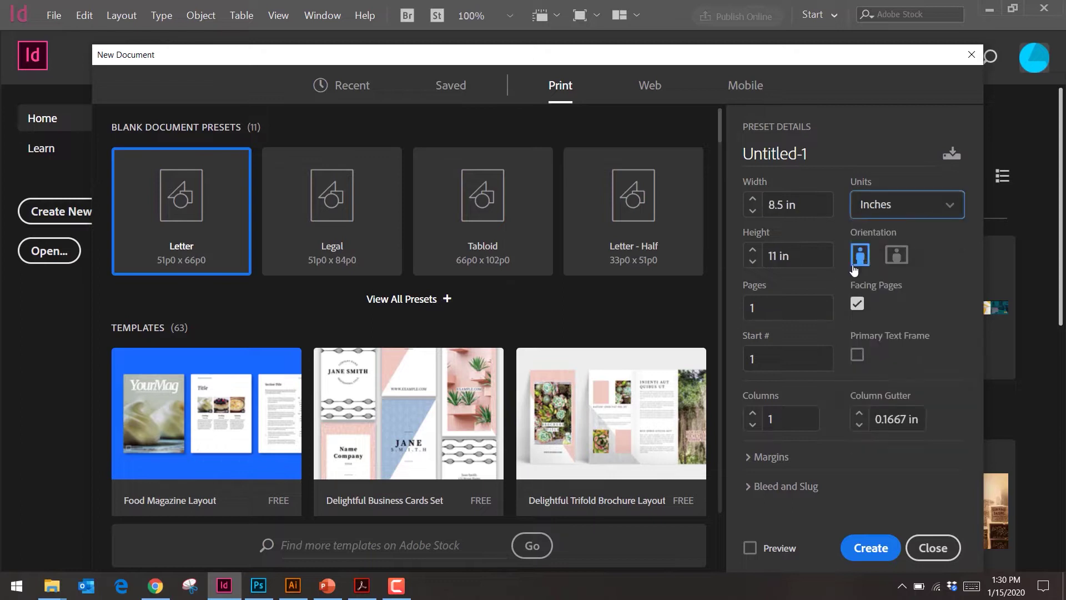
pyautogui.doubleClick(776, 205)
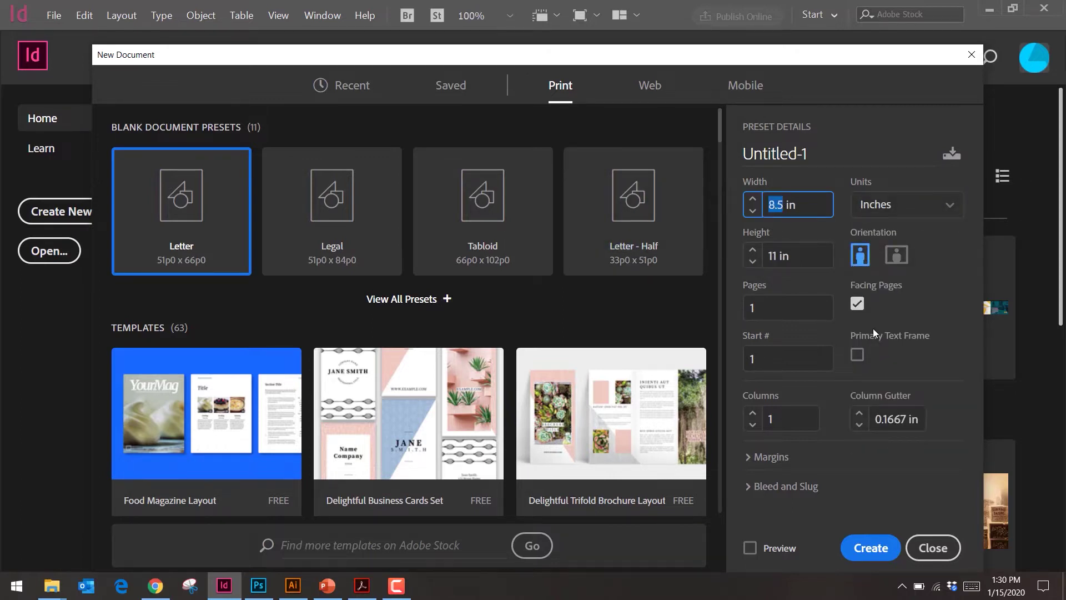
pyautogui.write('9')
pyautogui.doubleClick(777, 254)
pyautogui.write('6')
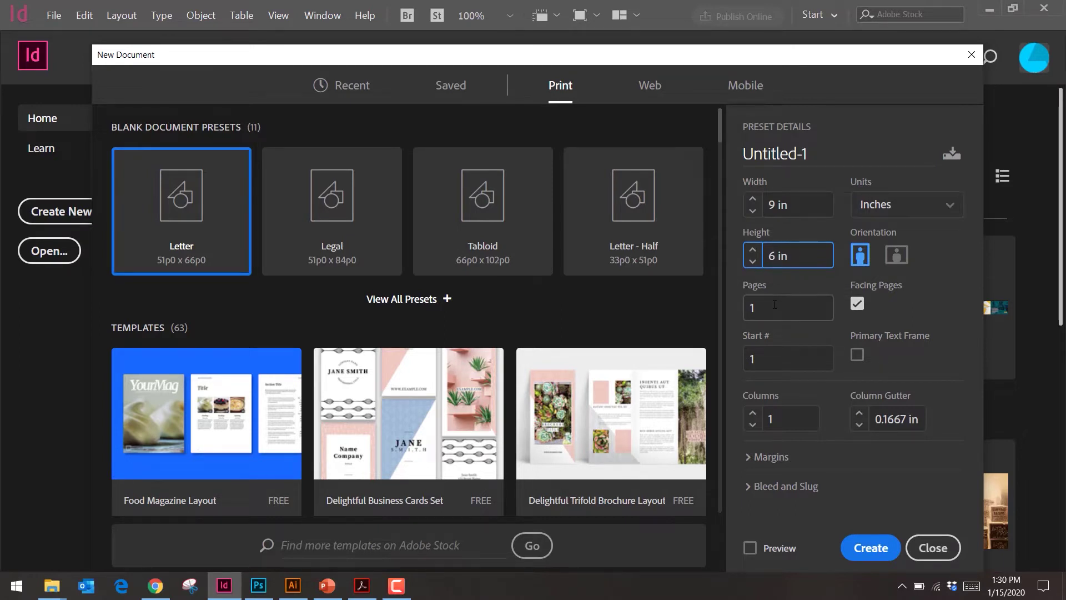
# - Check the wireframe PDF, then name the document 'Butler Branding Look Book'
pyautogui.click(364, 593)
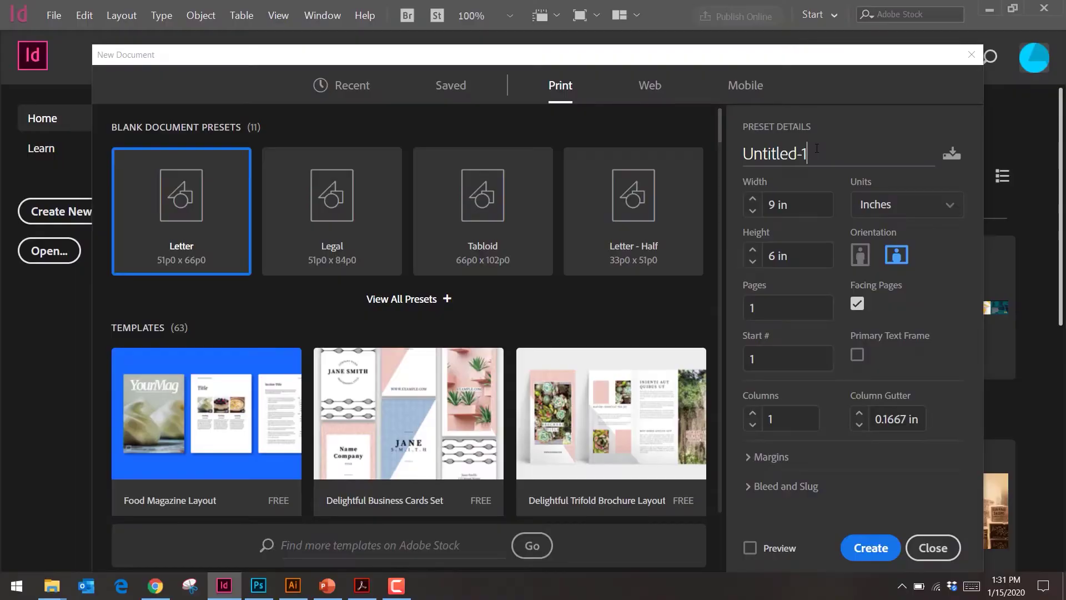
pyautogui.write('Butl')
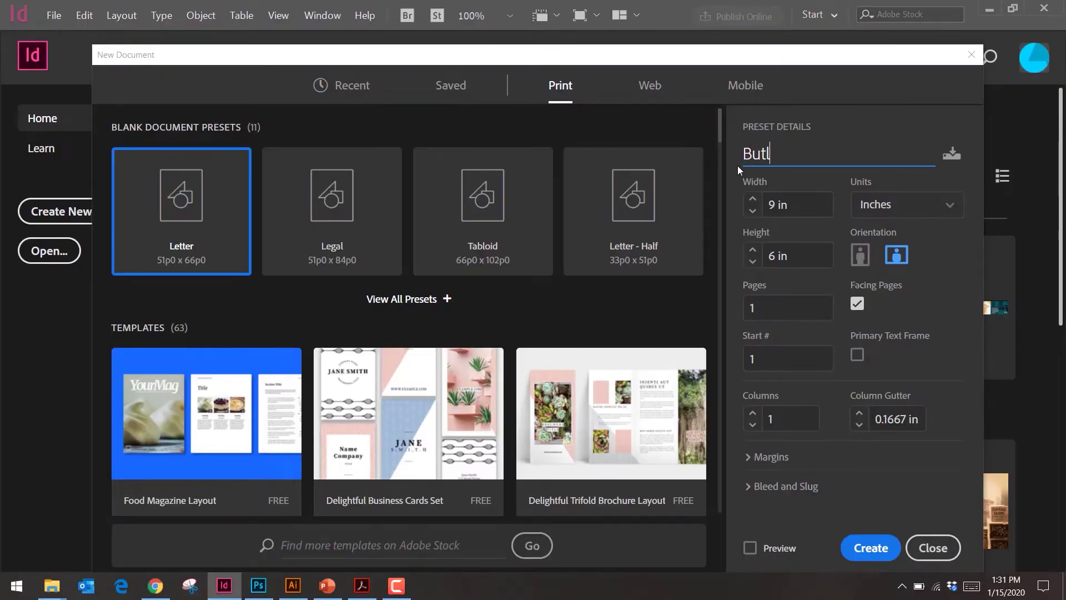
pyautogui.write('er Branding Look B')
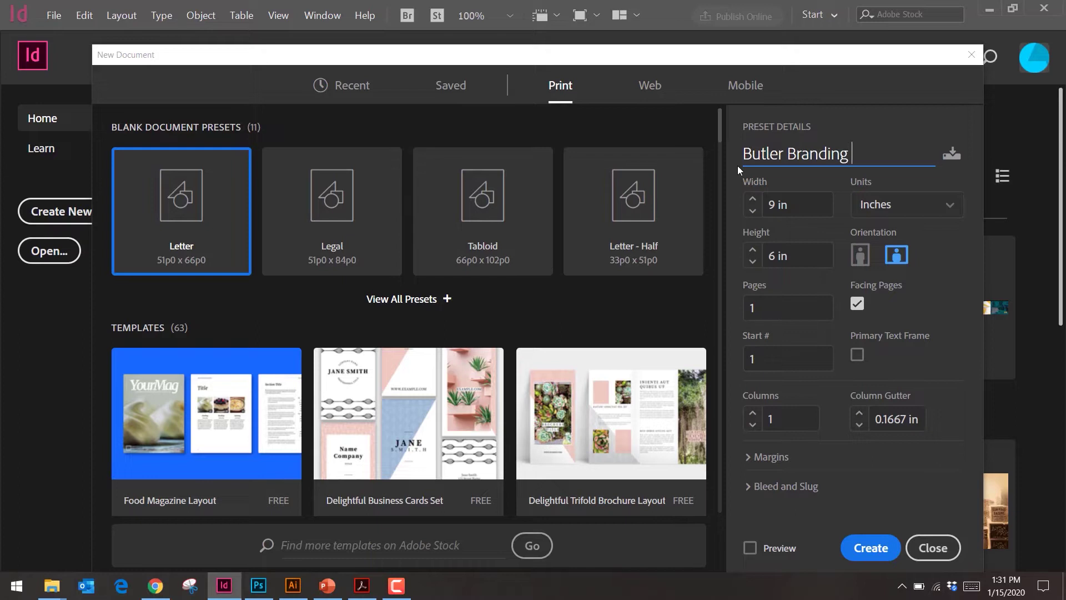
pyautogui.write('ook')
pyautogui.click(922, 501)
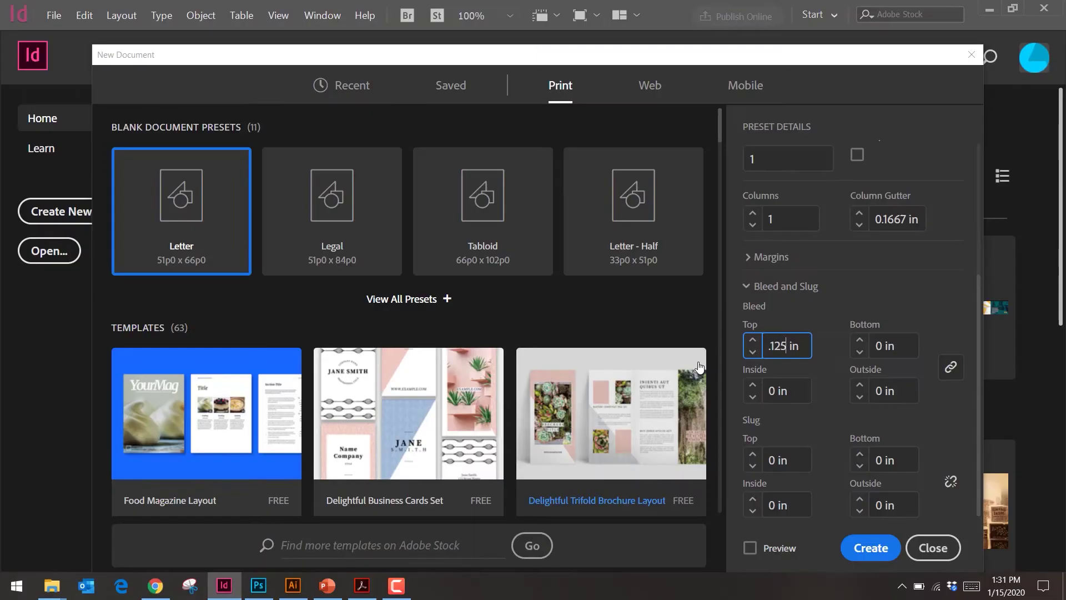
# - Apply the linked 0.125 in Top bleed to bottom, left and right, with slug left at 0
pyautogui.press('Tab')
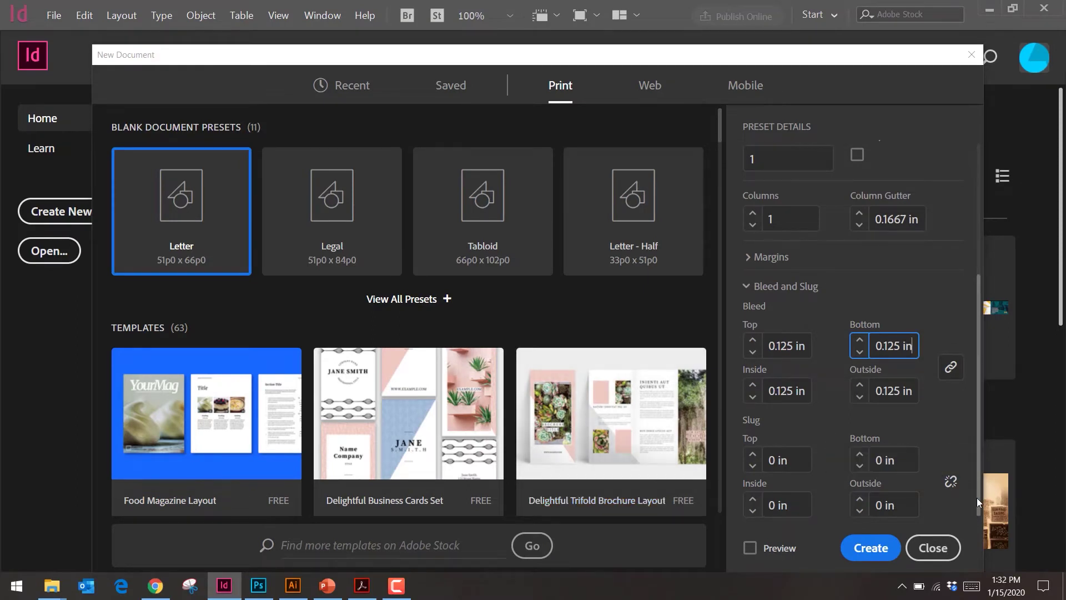
# - Create the blank 9 × 6 in landscape document and recheck the wireframe PDF
pyautogui.click(872, 549)
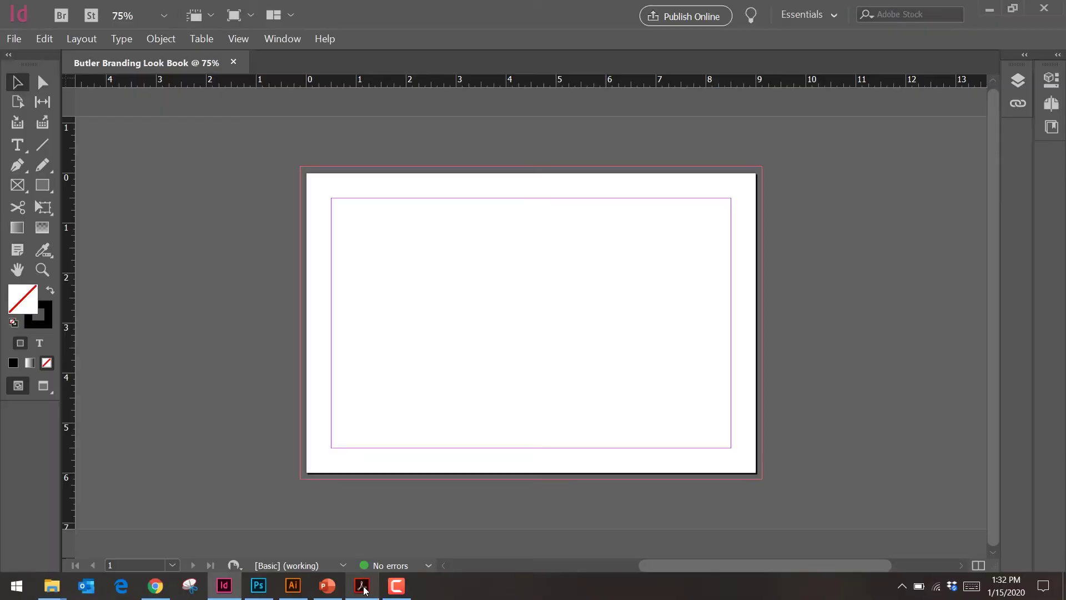
pyautogui.click(362, 586)
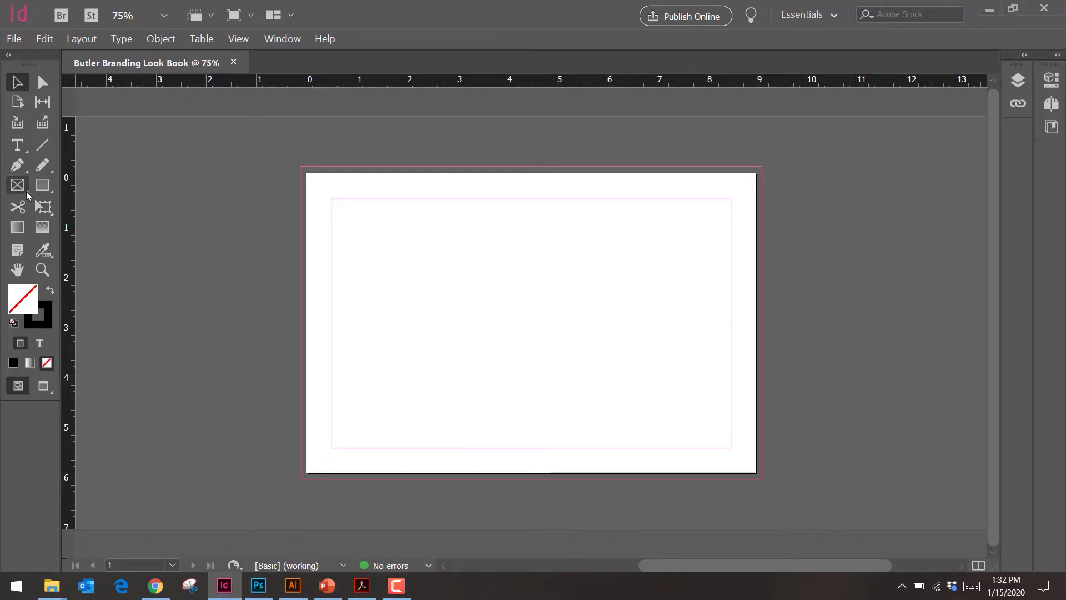
# - Draw a plain rectangle covering the whole page out to the bleed
pyautogui.click(23, 190)
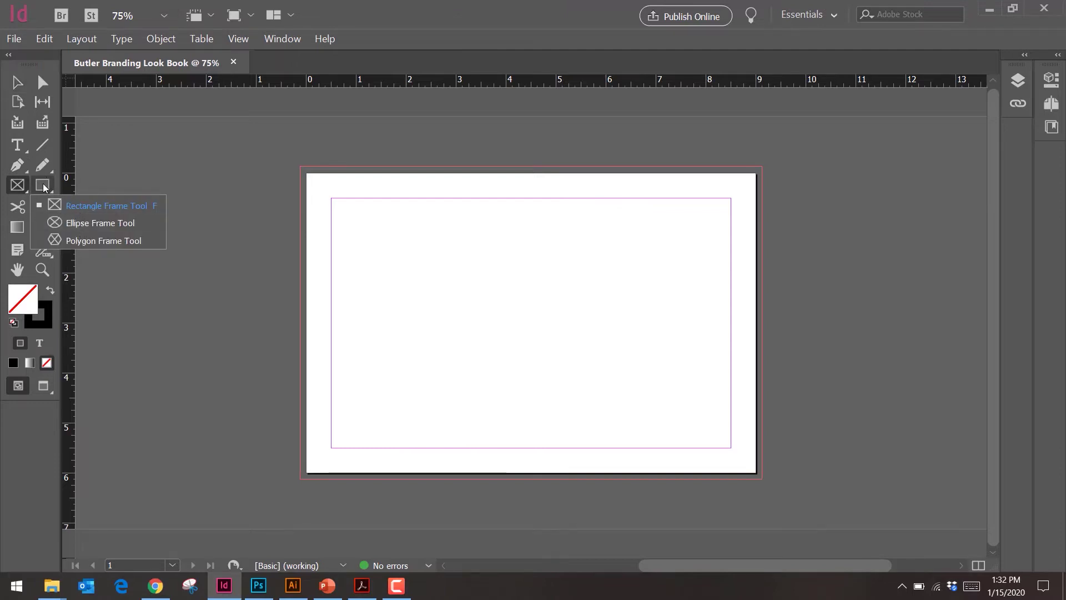
pyautogui.click(78, 206)
pyautogui.click(44, 186)
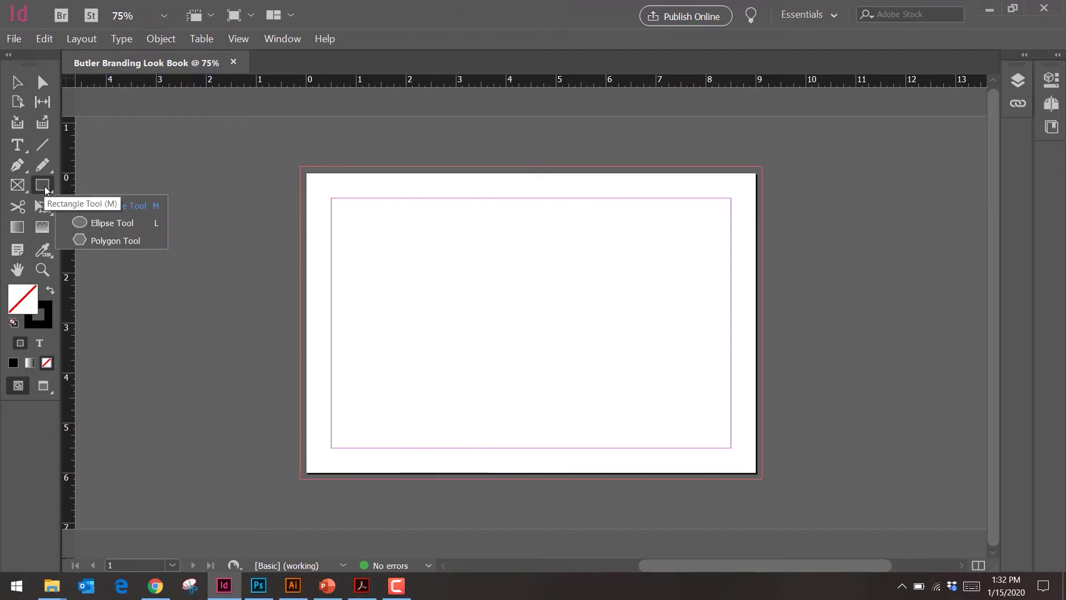
pyautogui.click(125, 208)
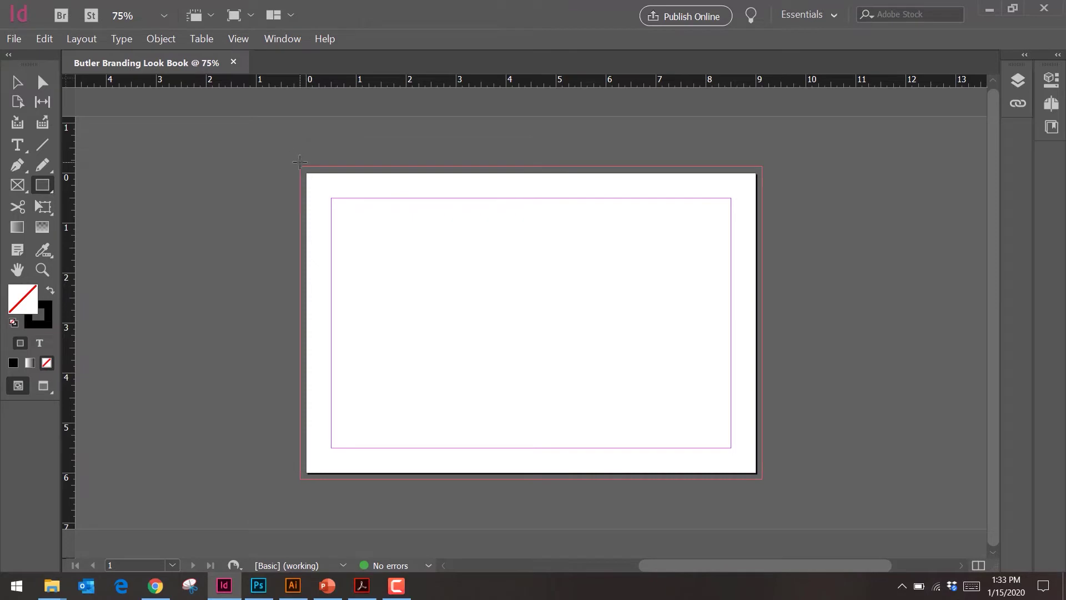
pyautogui.moveTo(294, 158); pyautogui.dragTo(760, 477)
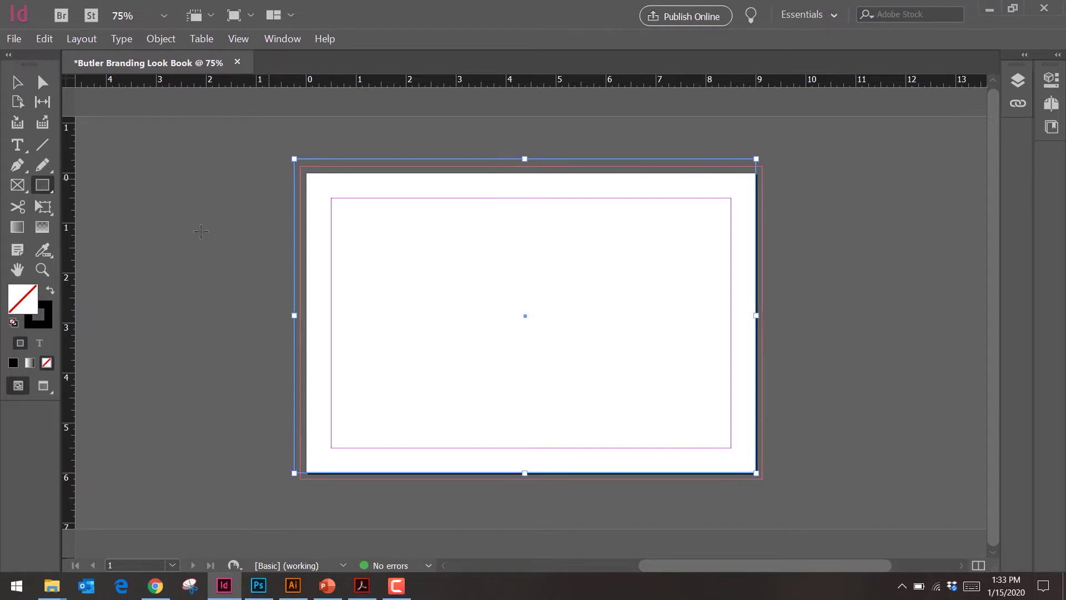
# - Give the rectangle a near-black 111111 fill with no stroke
pyautogui.click(51, 289)
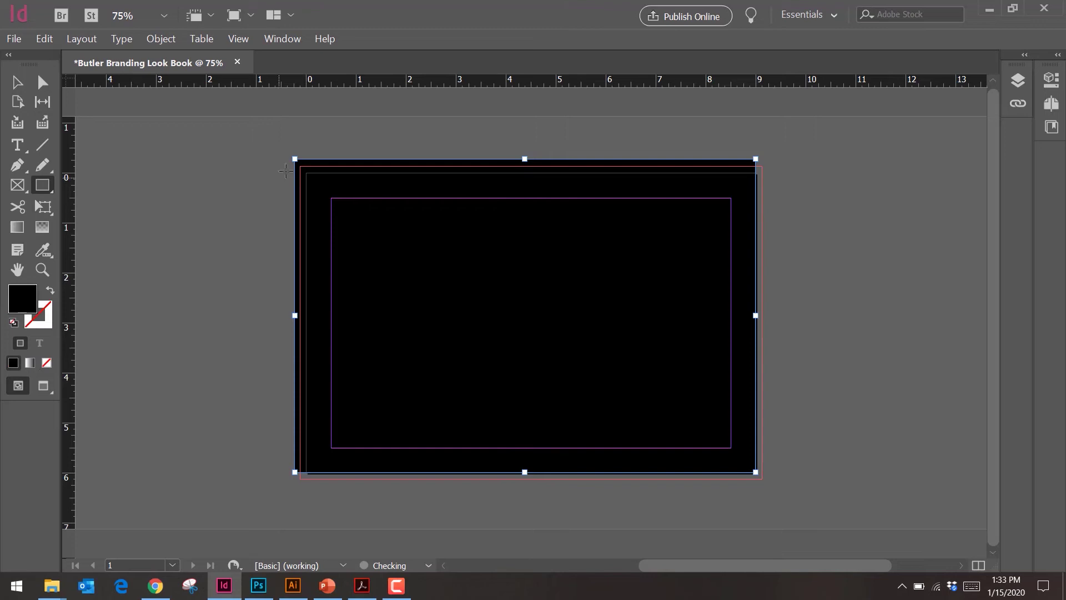
pyautogui.doubleClick(23, 300)
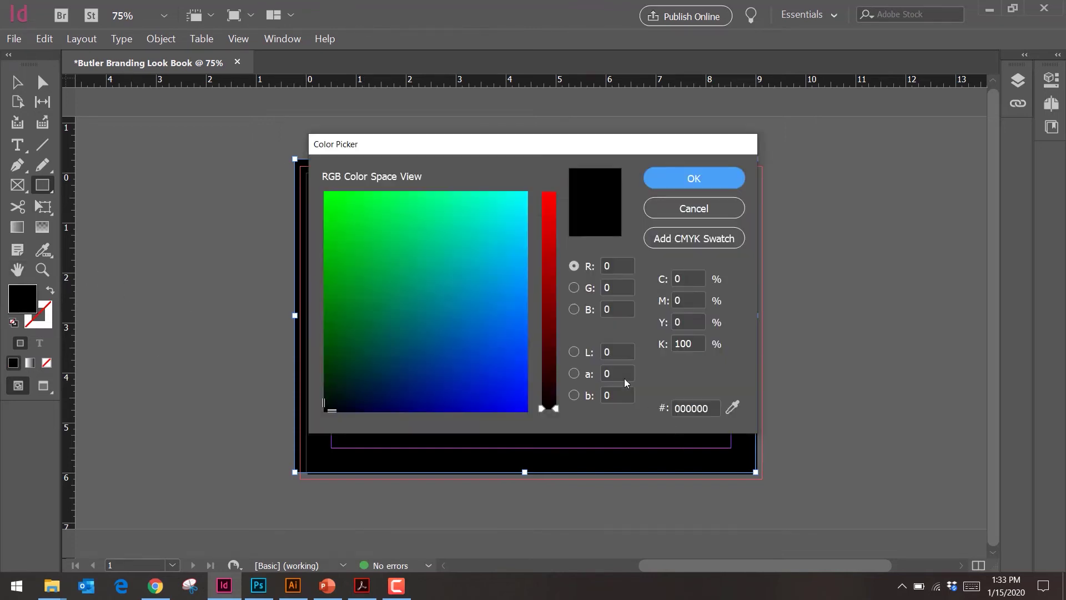
pyautogui.click(685, 409)
pyautogui.write('111111')
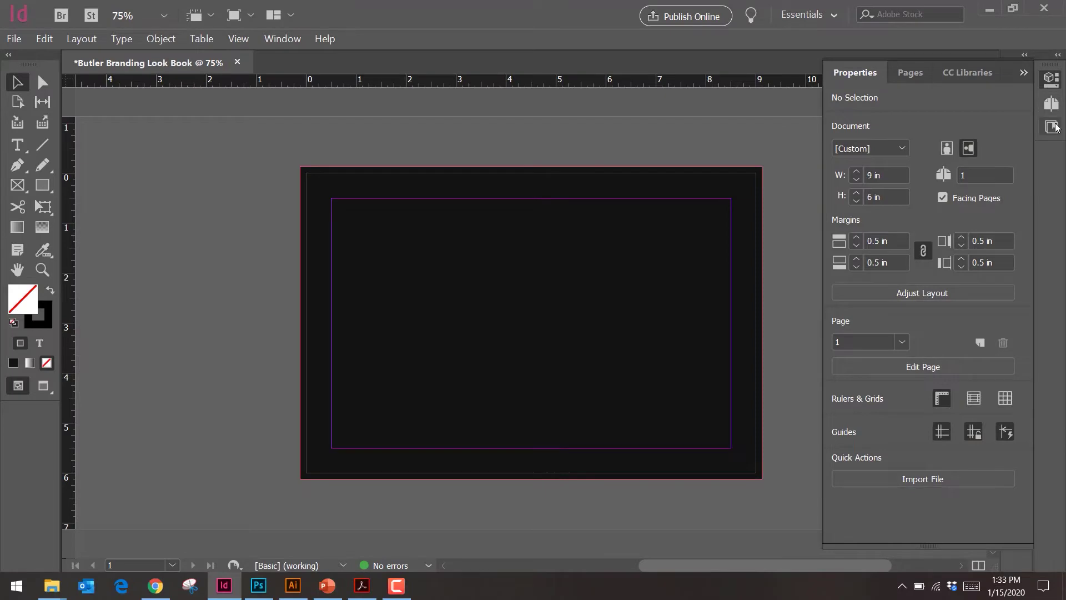
# - Switch CC Libraries to the Butler Branding library and scroll down to its emblem assets
pyautogui.click(1055, 130)
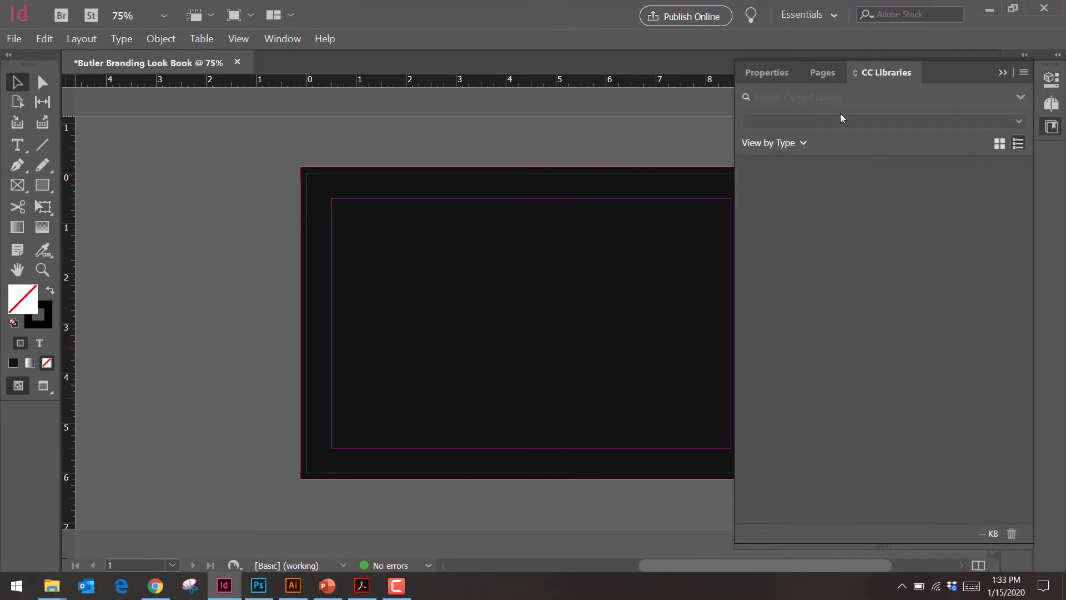
pyautogui.click(842, 115)
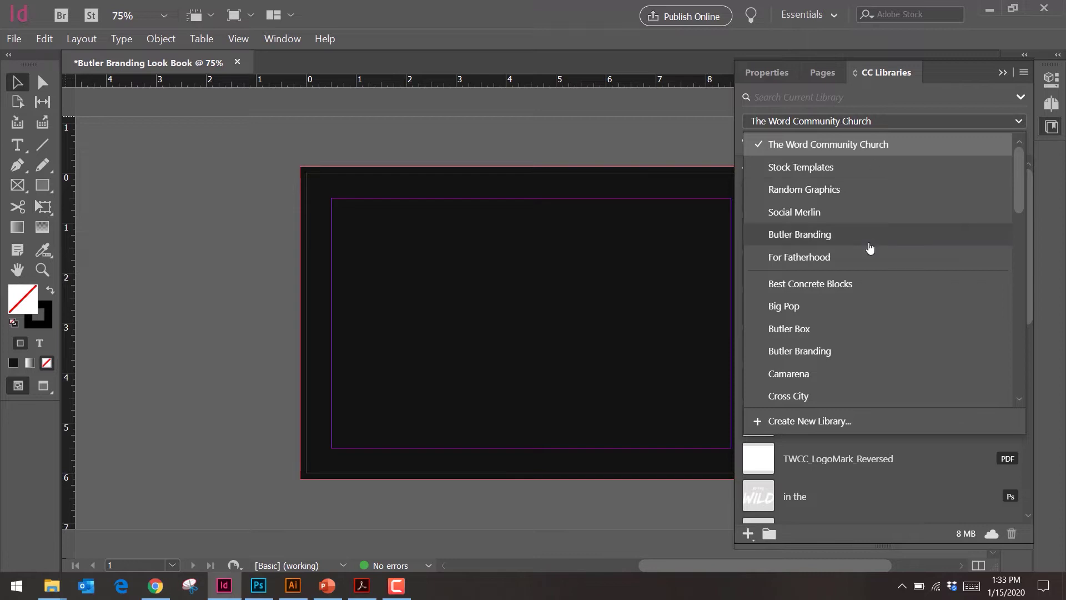
pyautogui.click(847, 236)
pyautogui.scroll(-2, 847, 273)
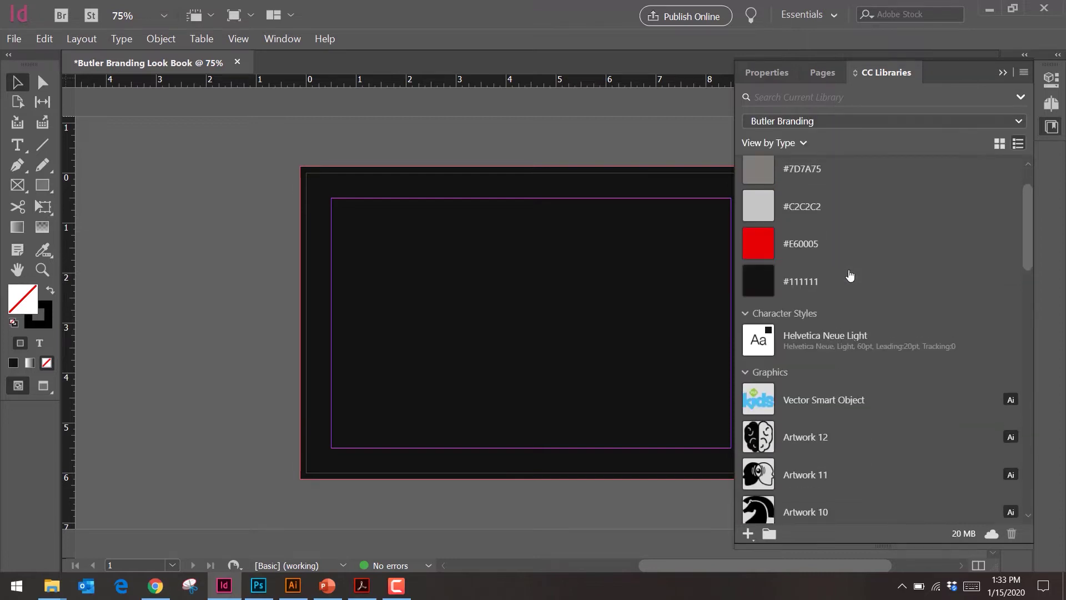
pyautogui.scroll(-10, 849, 276)
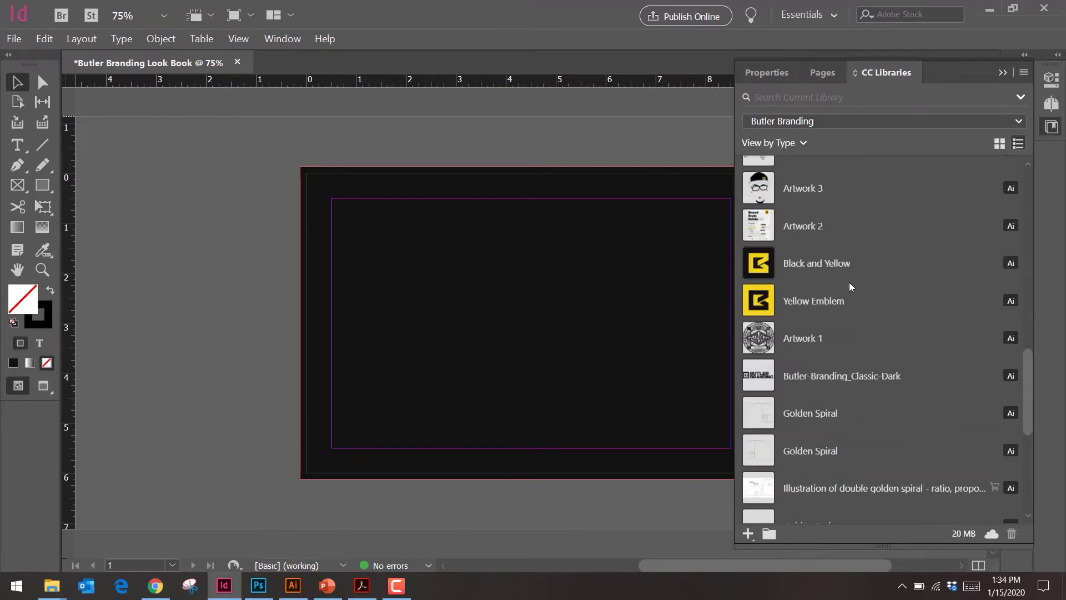
pyautogui.scroll(-8, 849, 299)
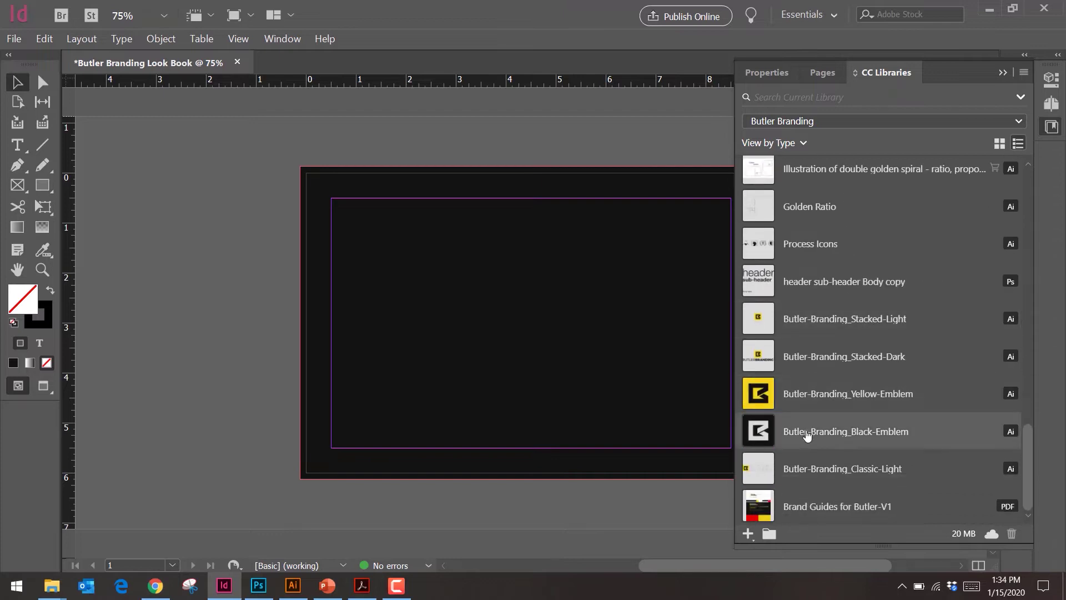
# - Check the wireframe, then place a copy of Butler-Branding_Yellow-Emblem
pyautogui.rightClick(806, 435)
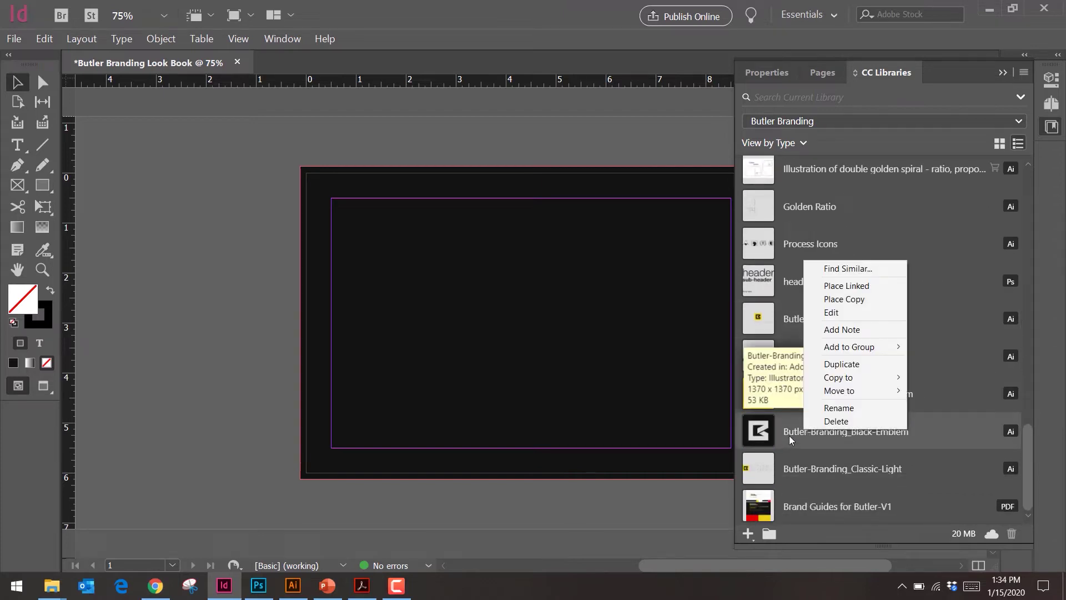
pyautogui.click(372, 595)
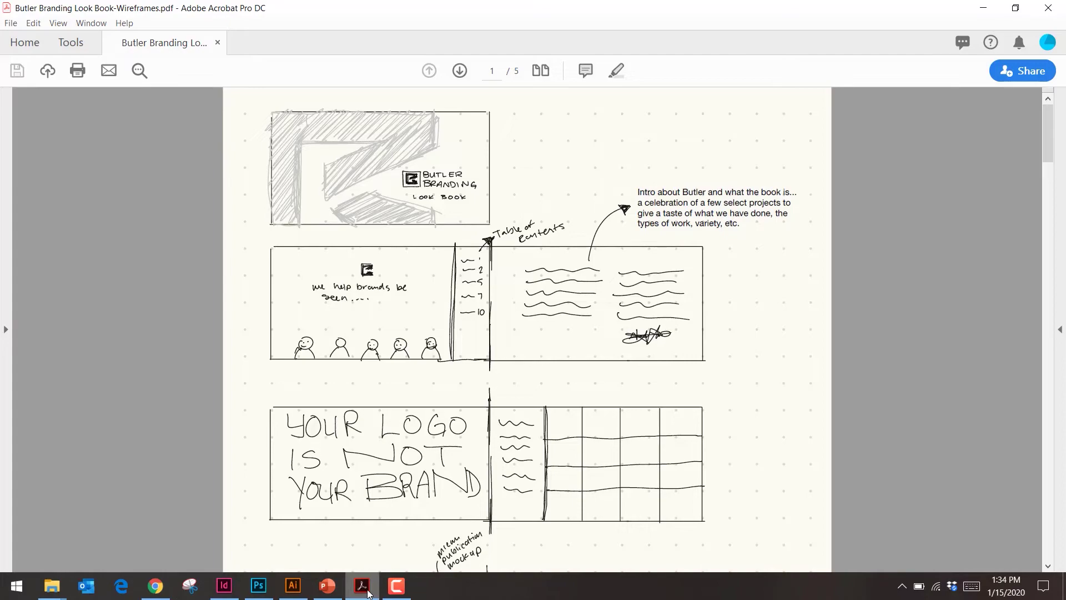
pyautogui.click(367, 591)
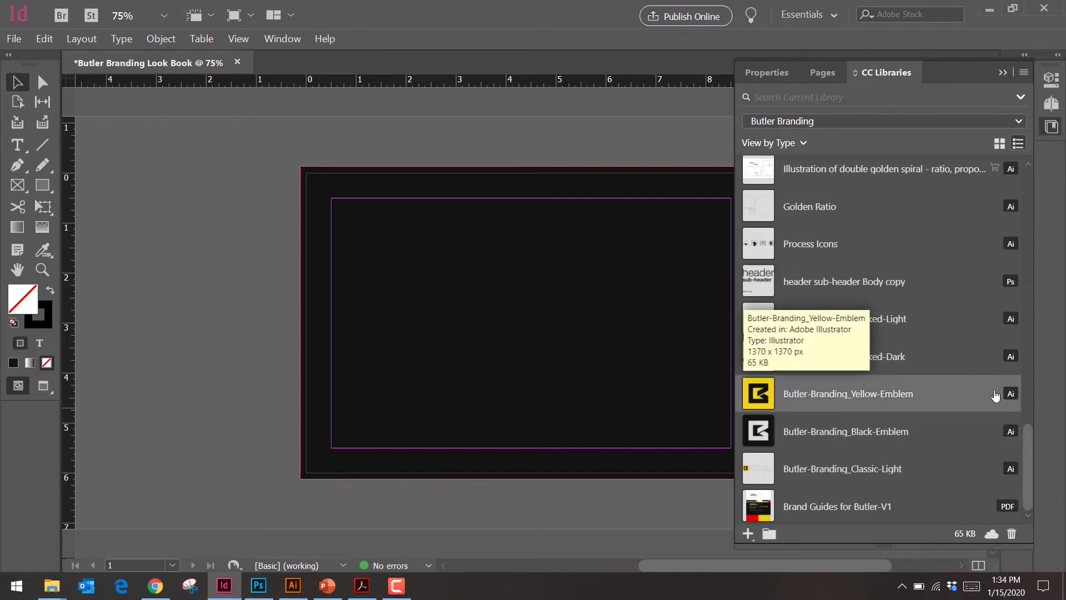
pyautogui.rightClick(969, 394)
pyautogui.click(1003, 429)
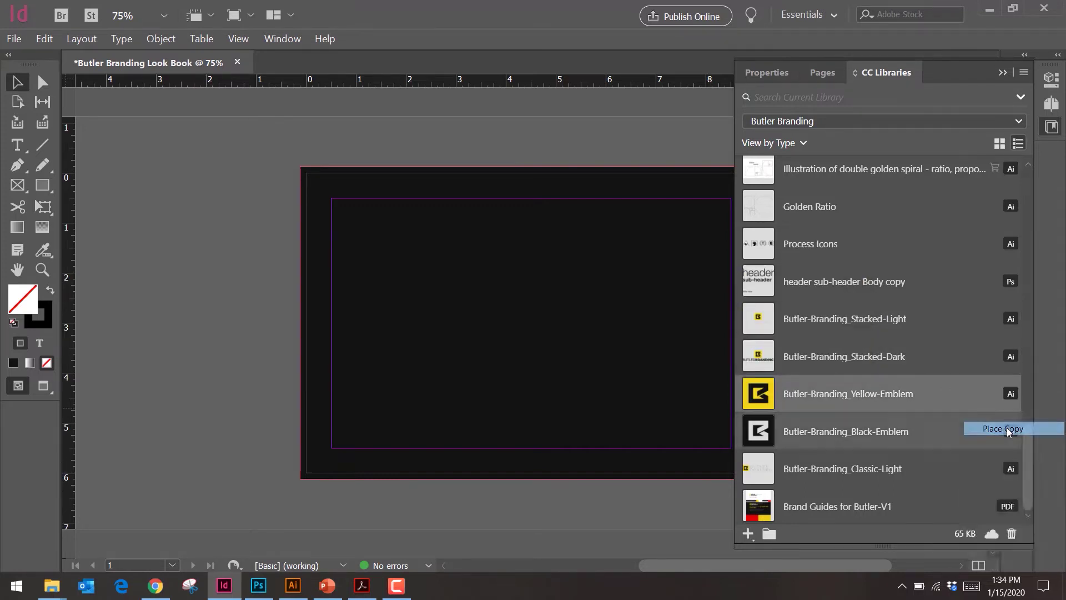
# - Drop the yellow emblem as a large frame snapped to the page's top-left corner, dismissing the Content-Aware Fit tip
pyautogui.moveTo(327, 205); pyautogui.dragTo(658, 385)
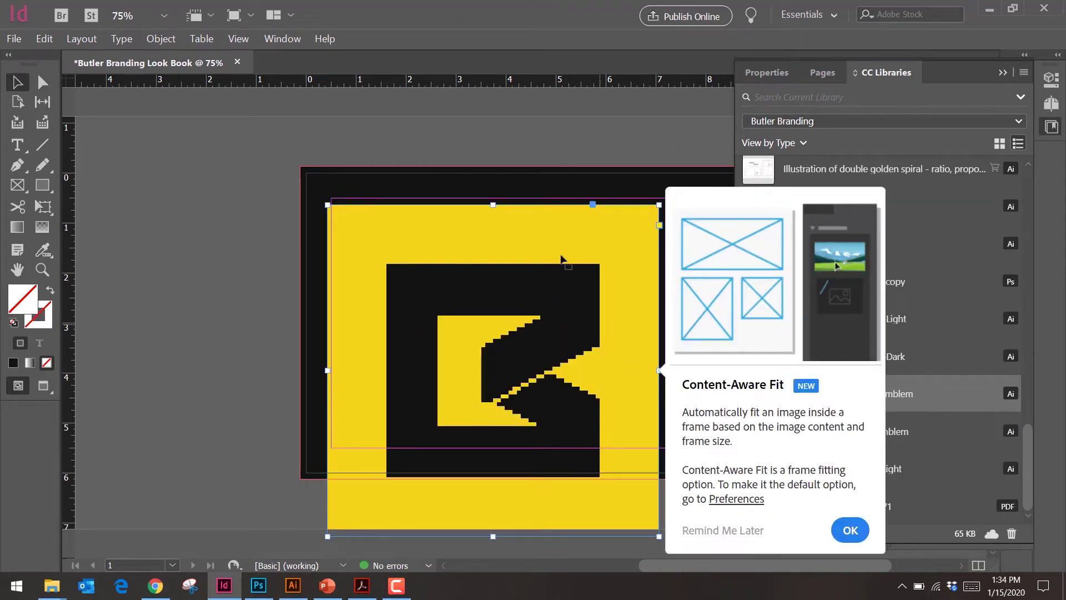
pyautogui.moveTo(506, 186); pyautogui.dragTo(475, 144)
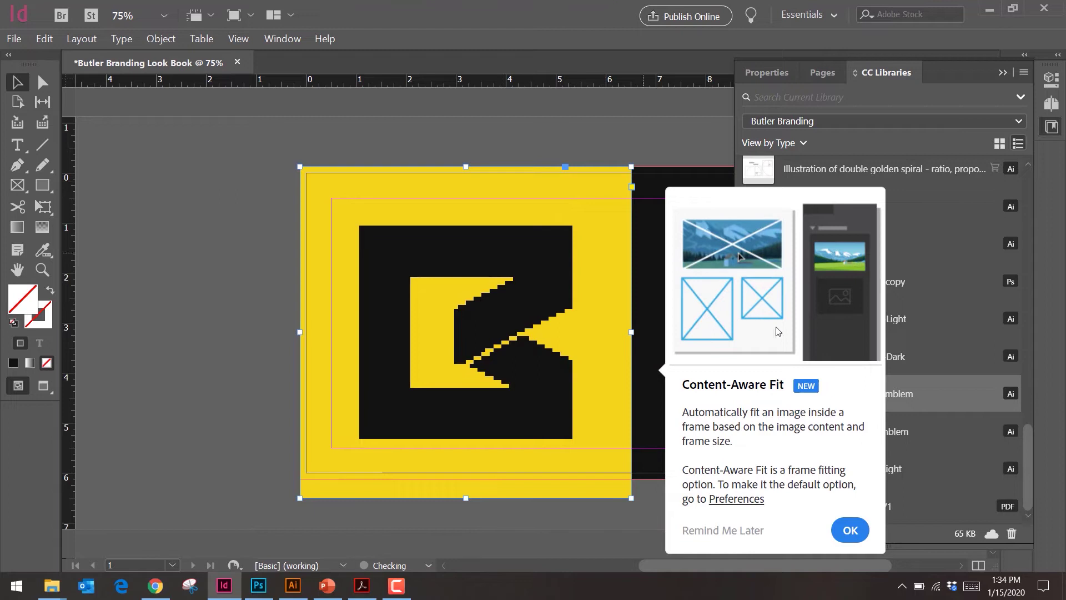
pyautogui.click(850, 530)
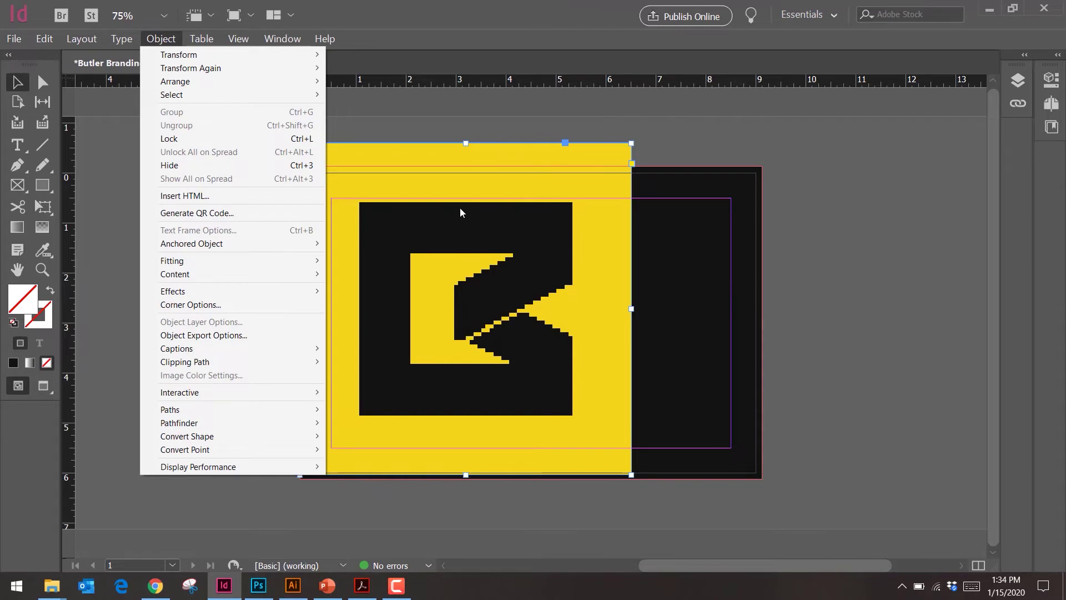
pyautogui.click(559, 290)
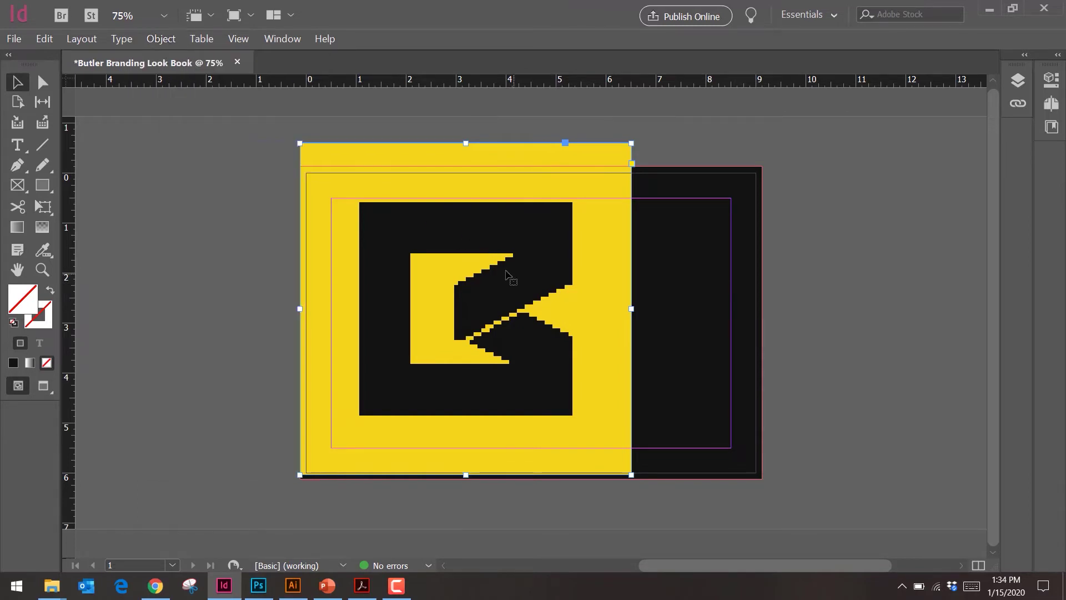
pyautogui.click(157, 39)
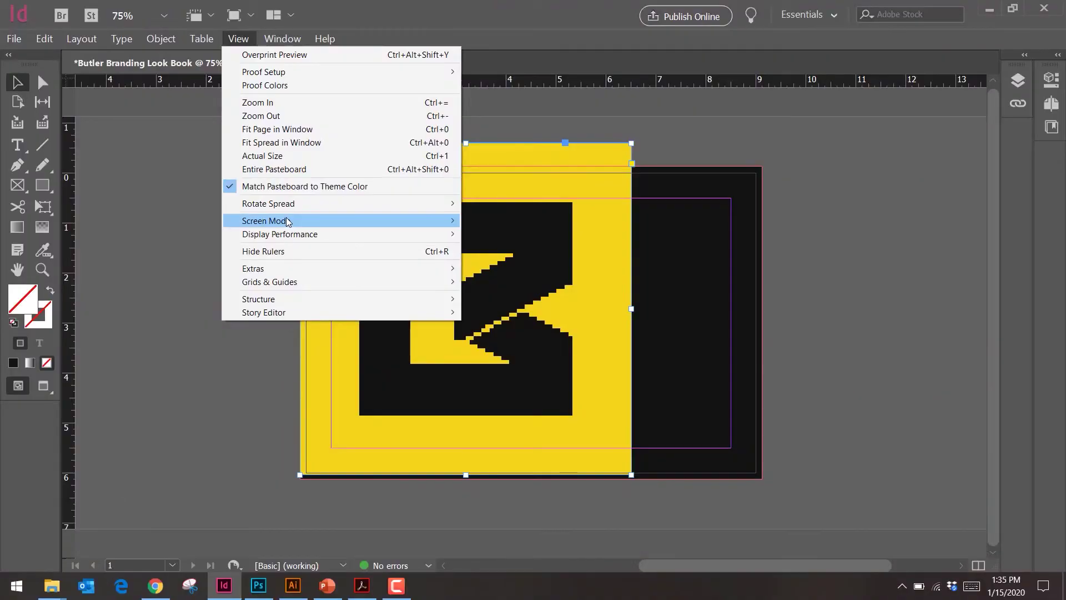
pyautogui.moveTo(286, 217)
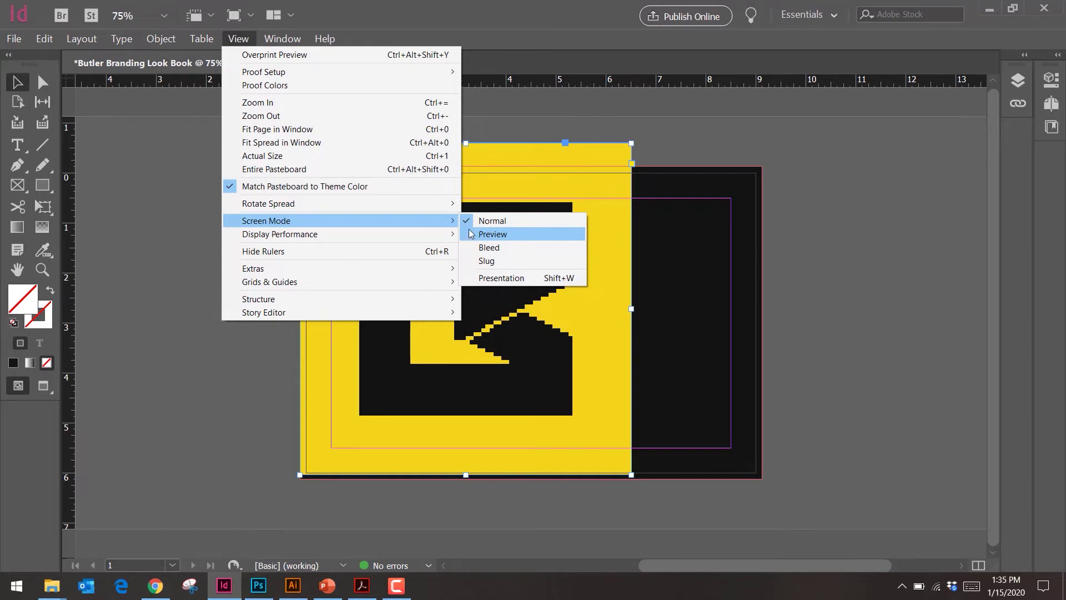
# - Set View > Display Performance to High Quality Display so the emblem renders smoothly
pyautogui.moveTo(431, 234)
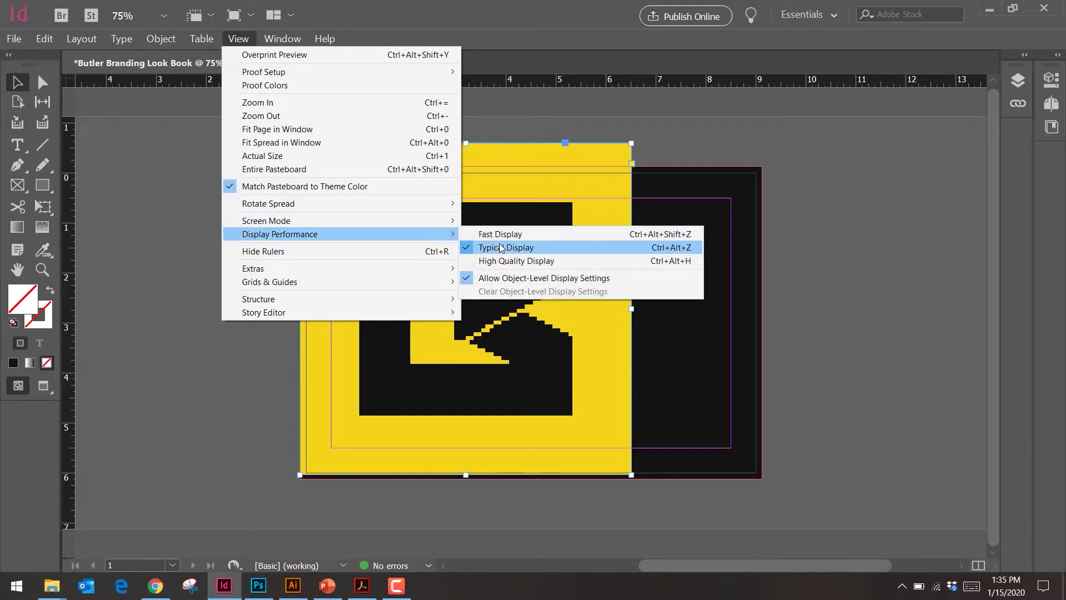
pyautogui.click(514, 262)
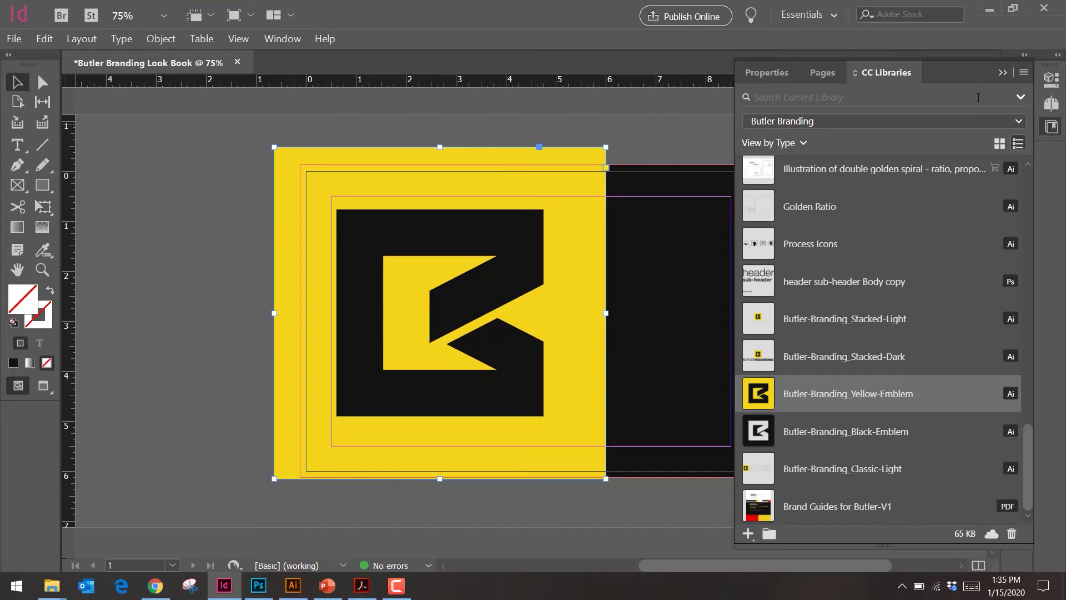
# - Collapse the CC Libraries panel and nudge the yellow emblem slightly right on the page
pyautogui.click(1003, 73)
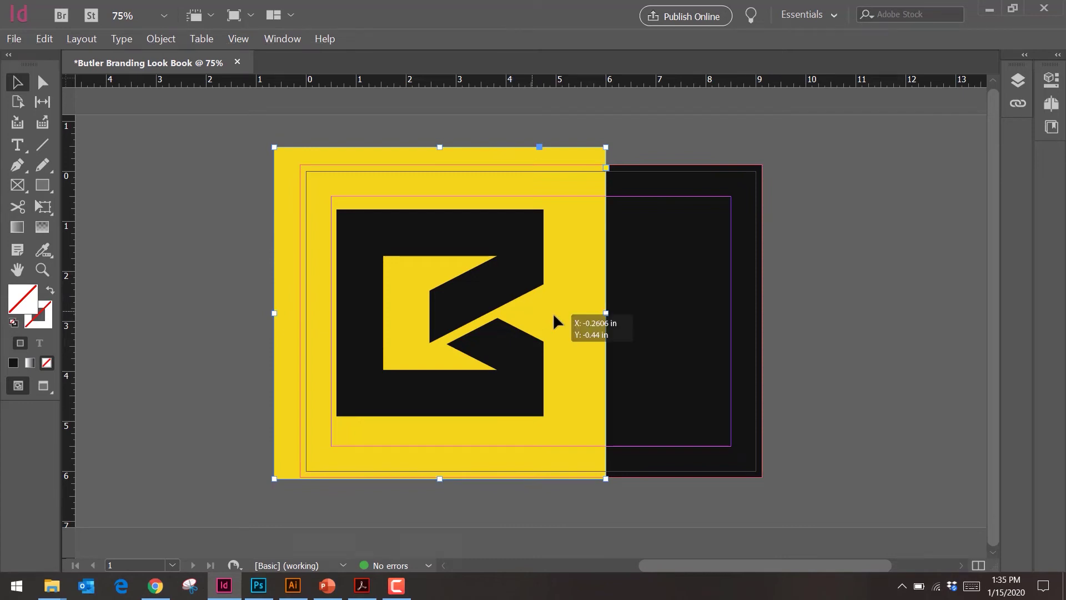
pyautogui.moveTo(554, 316); pyautogui.dragTo(605, 320)
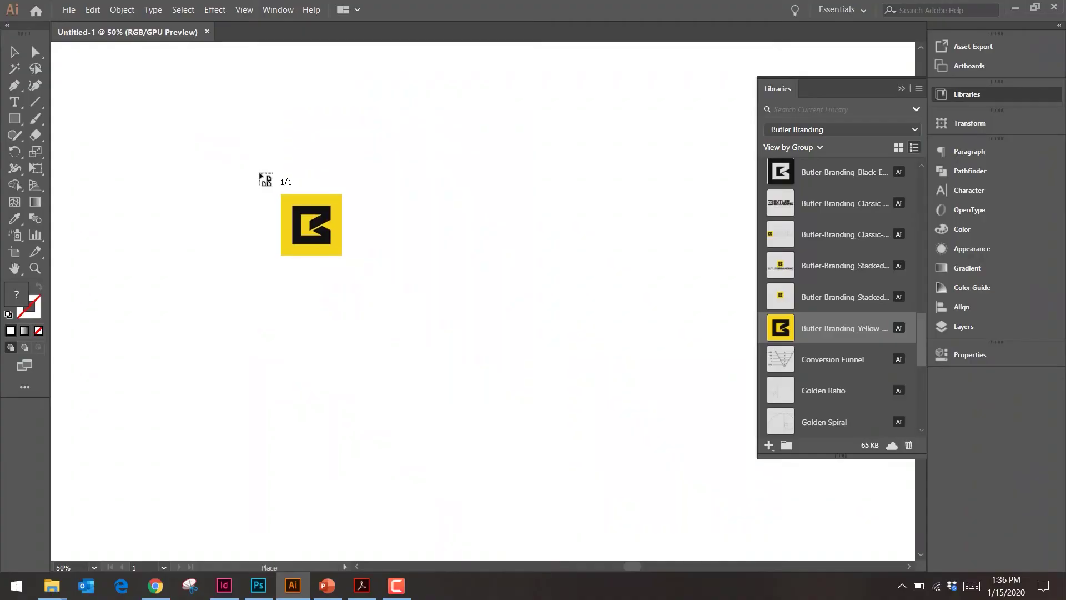
# - In Illustrator, place the yellow emblem, isolate its group and test-move the black B, undoing each move
pyautogui.moveTo(170, 96); pyautogui.dragTo(603, 429)
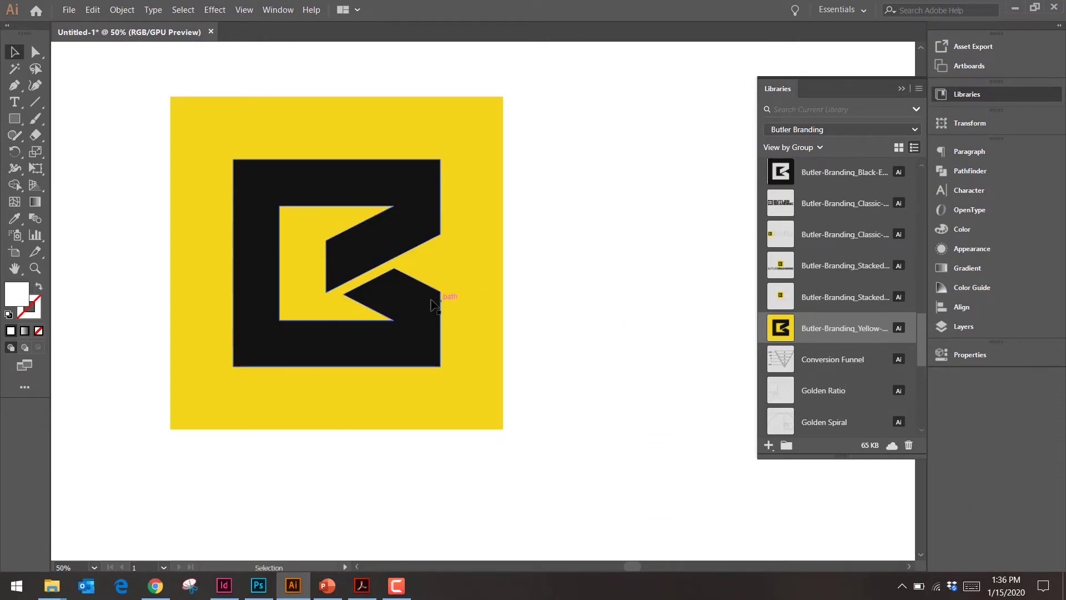
pyautogui.doubleClick(411, 305)
pyautogui.moveTo(433, 308); pyautogui.dragTo(704, 358)
pyautogui.hotkey('ctrl', 'z')
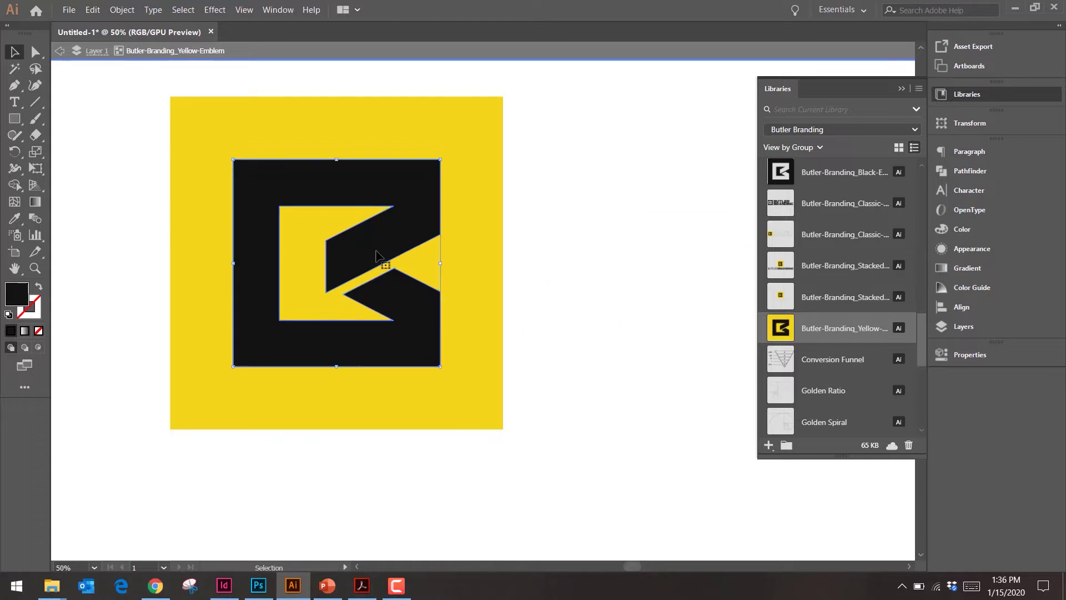
pyautogui.moveTo(322, 242); pyautogui.dragTo(205, 310)
pyautogui.hotkey('ctrl', 'z')
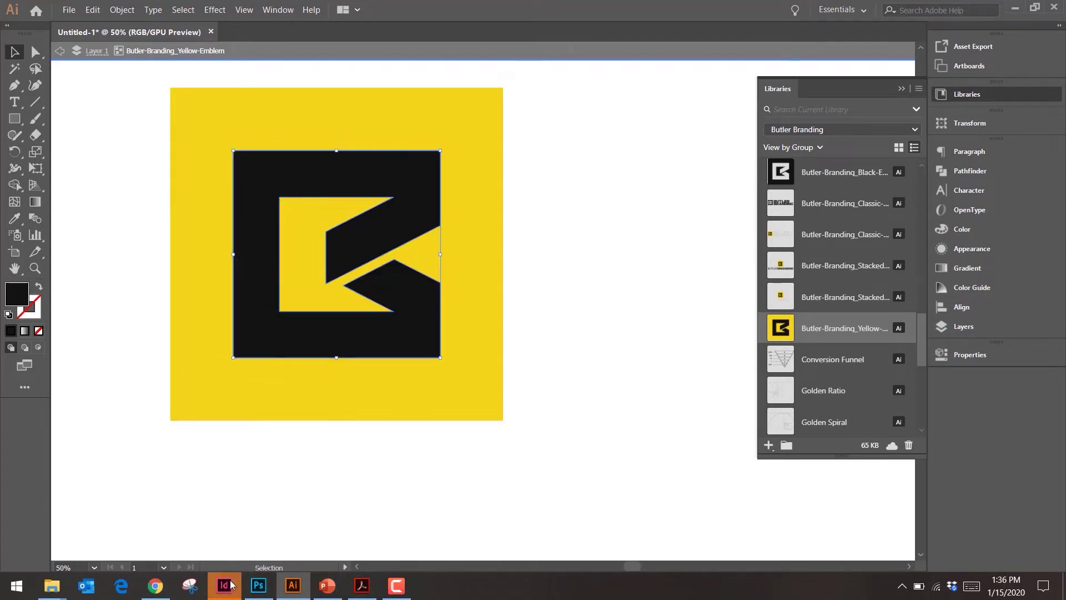
# - Back in InDesign, select the yellow emblem and delete it from the page
pyautogui.click(228, 583)
pyautogui.moveTo(498, 426); pyautogui.dragTo(495, 388)
pyautogui.press('Delete')
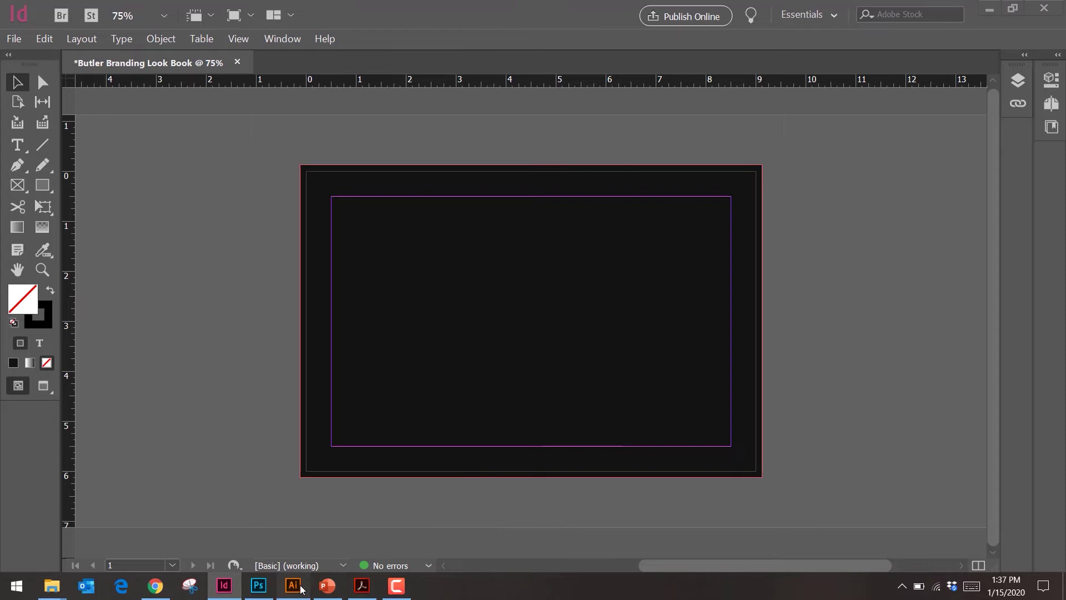
# - Bring the B artwork from Illustrator onto the InDesign page and move it up over the left edge
pyautogui.click(293, 586)
pyautogui.moveTo(279, 332); pyautogui.dragTo(392, 400)
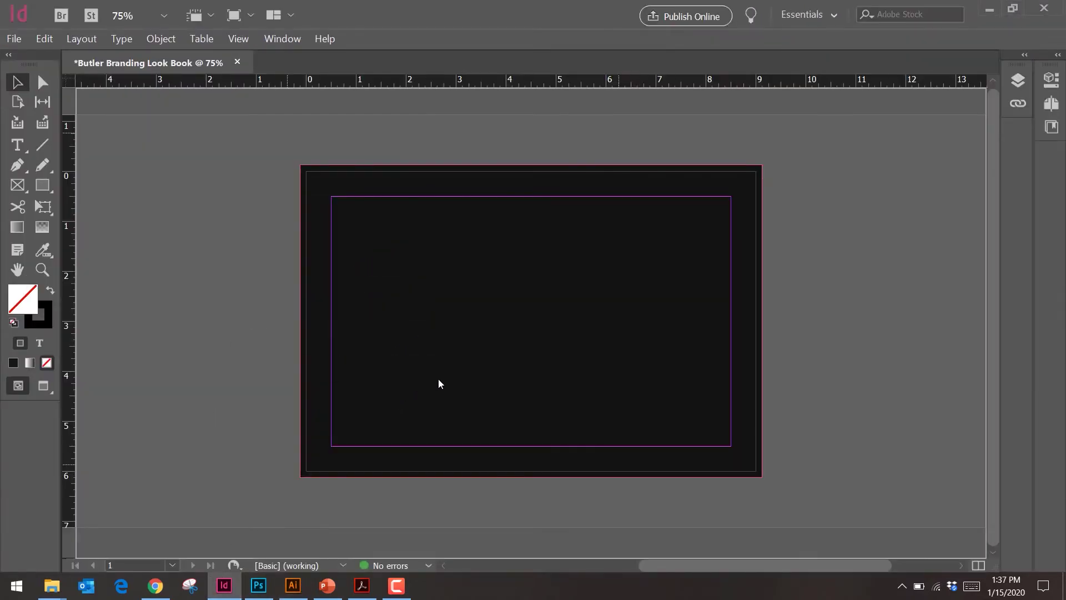
pyautogui.moveTo(439, 358); pyautogui.dragTo(424, 325)
pyautogui.moveTo(502, 293); pyautogui.dragTo(503, 218)
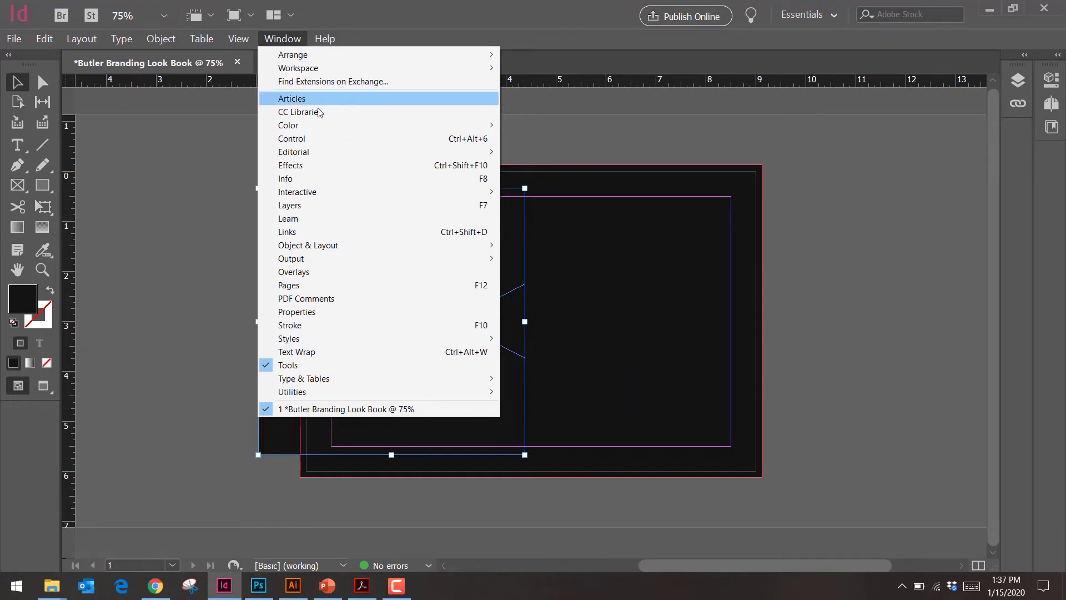
# - Show the document's layers list, deselect the emblem, and close the Layers panel
pyautogui.moveTo(312, 58)
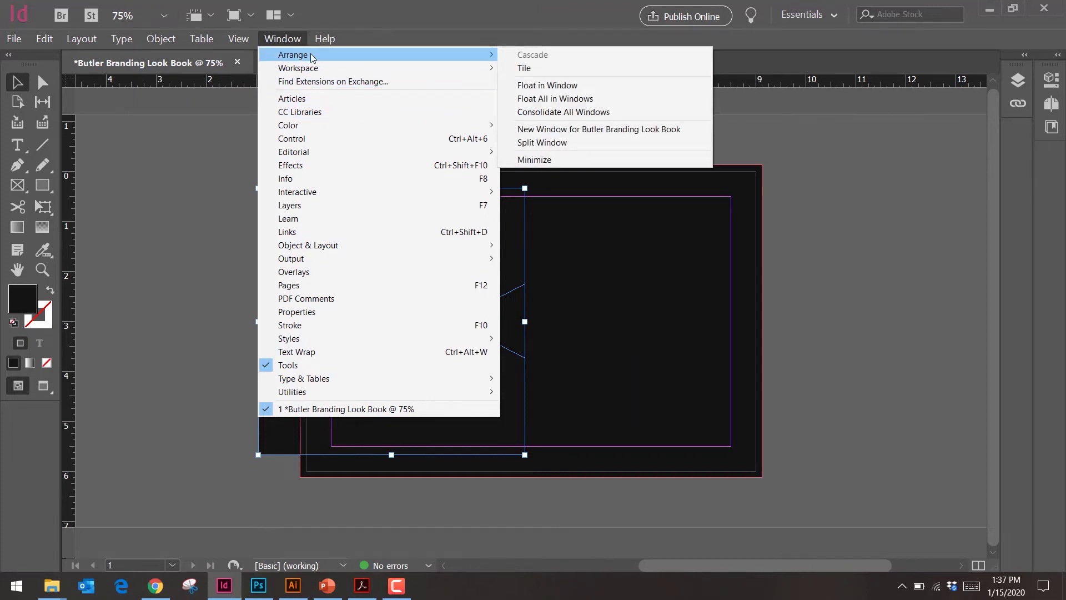
pyautogui.click(283, 39)
pyautogui.click(325, 38)
pyautogui.moveTo(282, 39)
pyautogui.moveTo(303, 68)
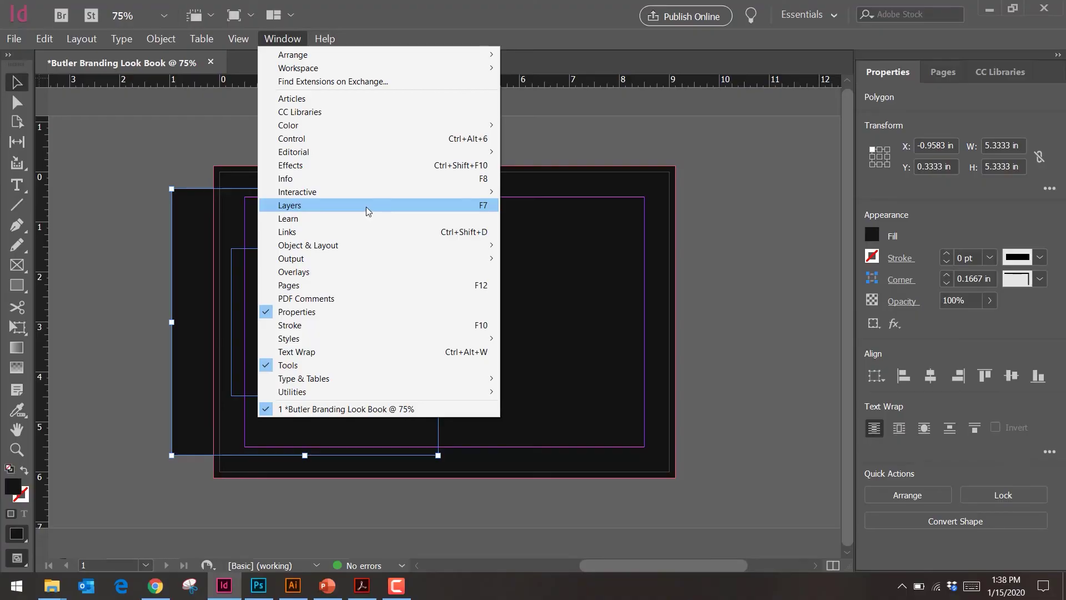
pyautogui.click(366, 207)
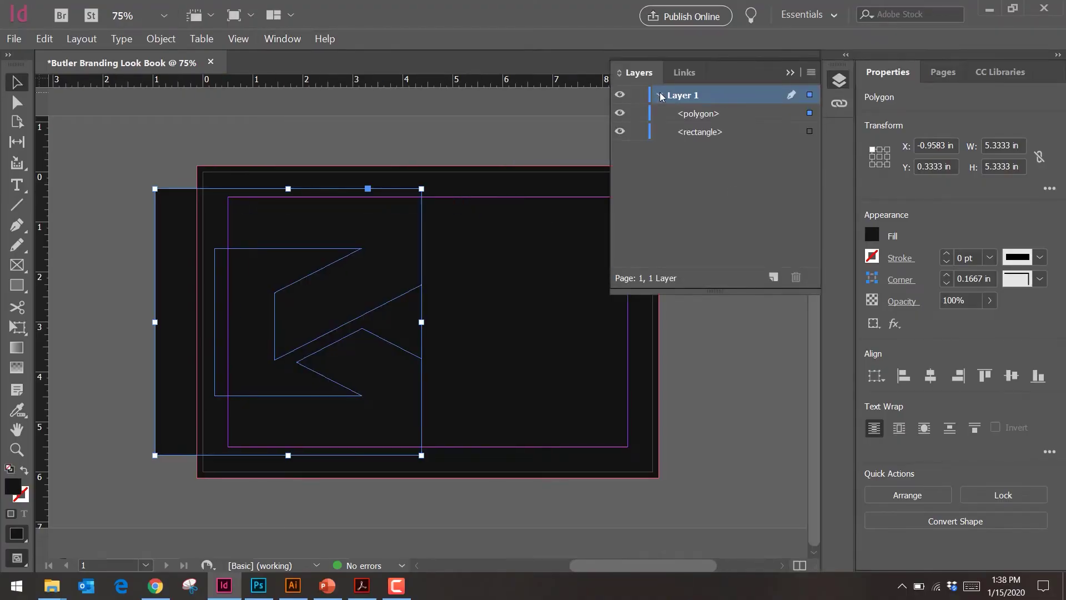
pyautogui.click(798, 362)
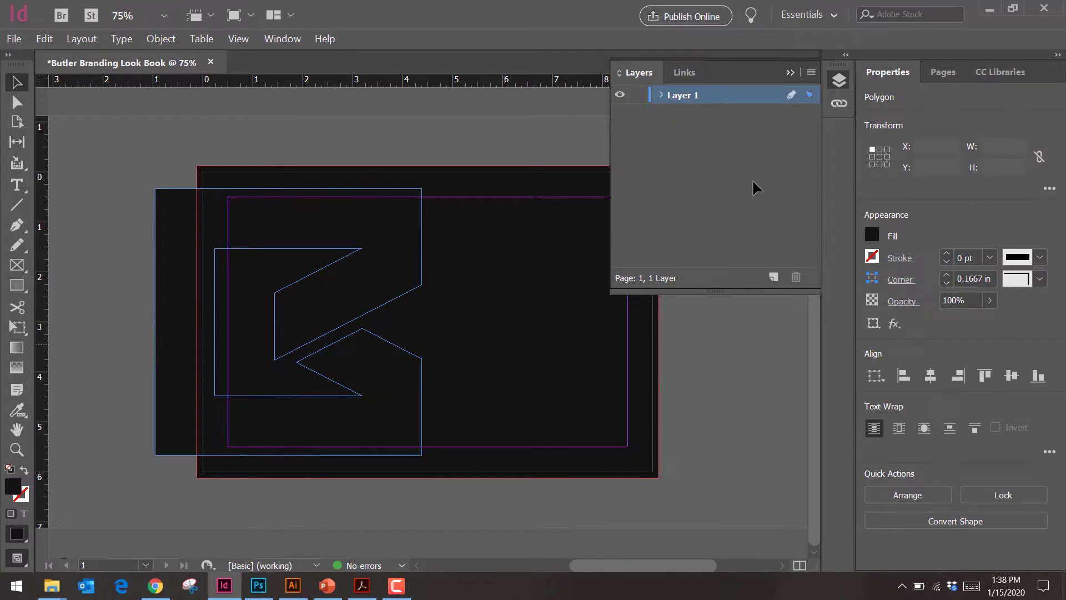
pyautogui.click(790, 73)
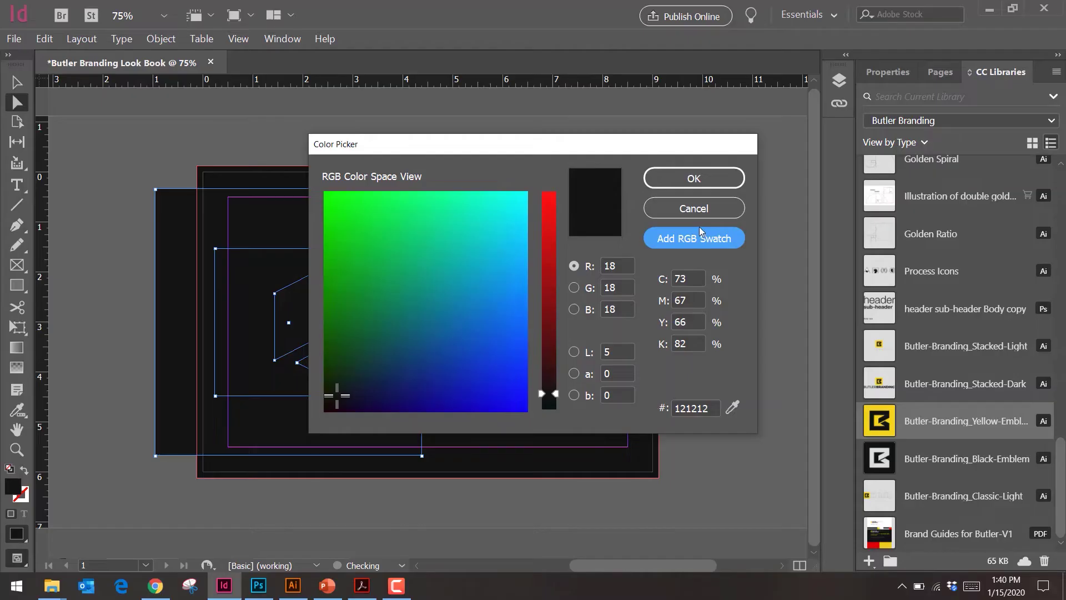
# - Cancel the Color Picker and fill the emblem shape with the [Paper] swatch from Swatches
pyautogui.click(694, 208)
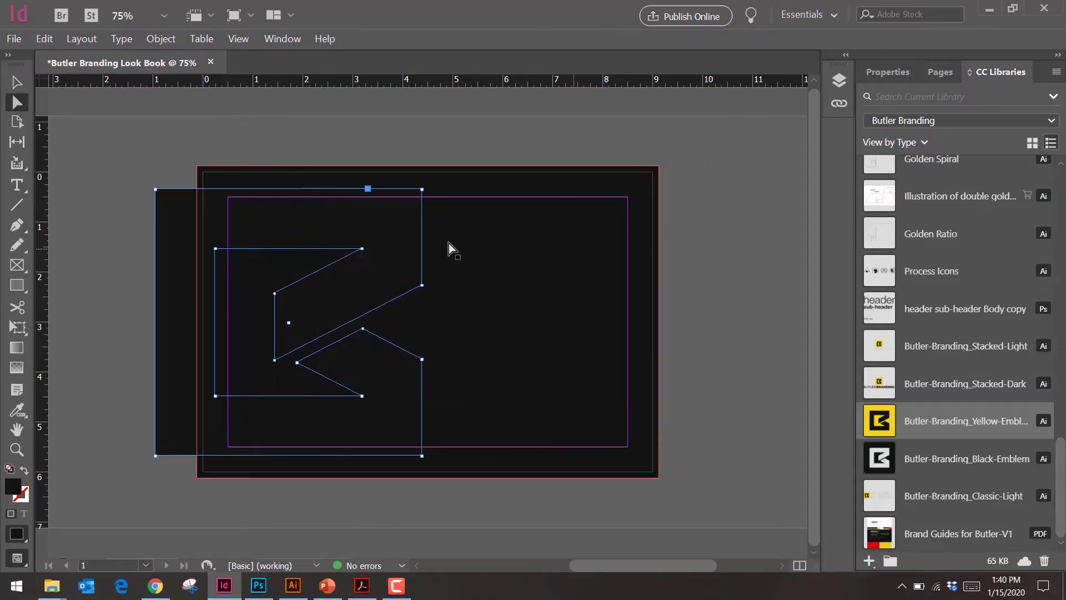
pyautogui.click(887, 73)
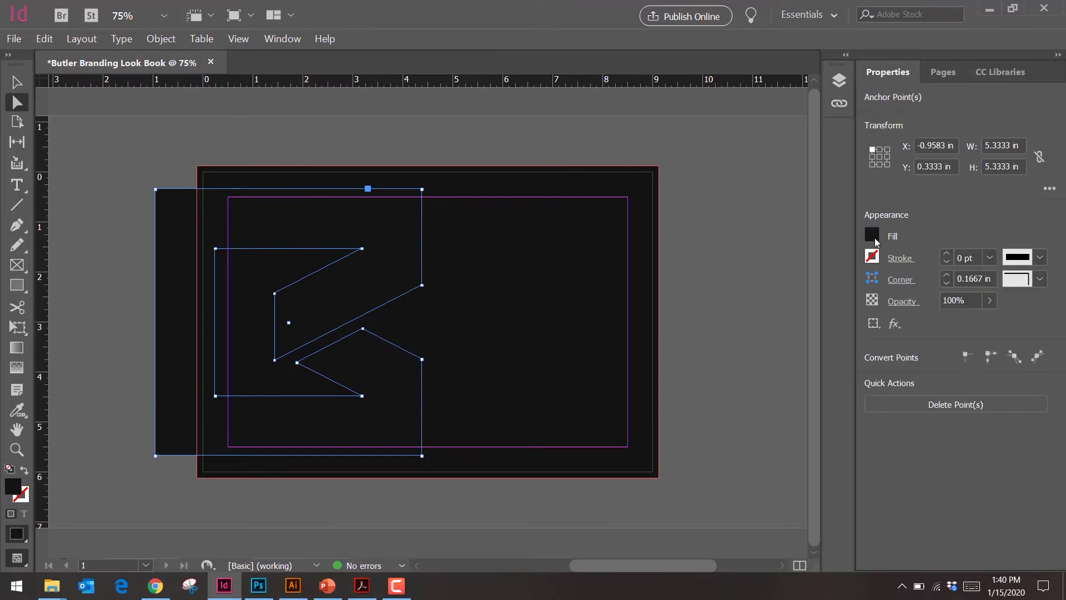
pyautogui.click(281, 39)
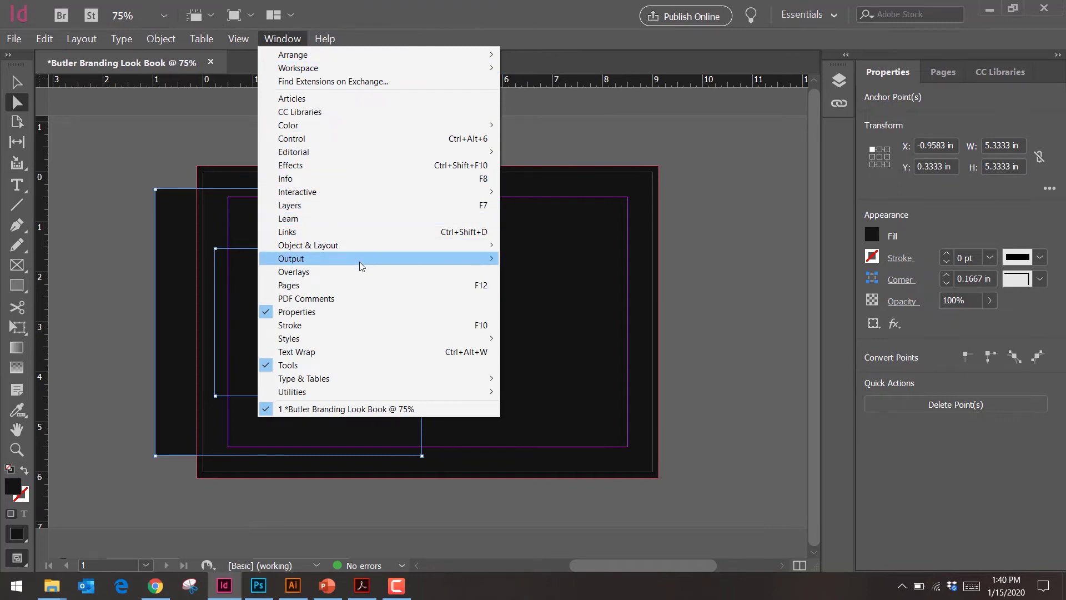
pyautogui.moveTo(358, 261)
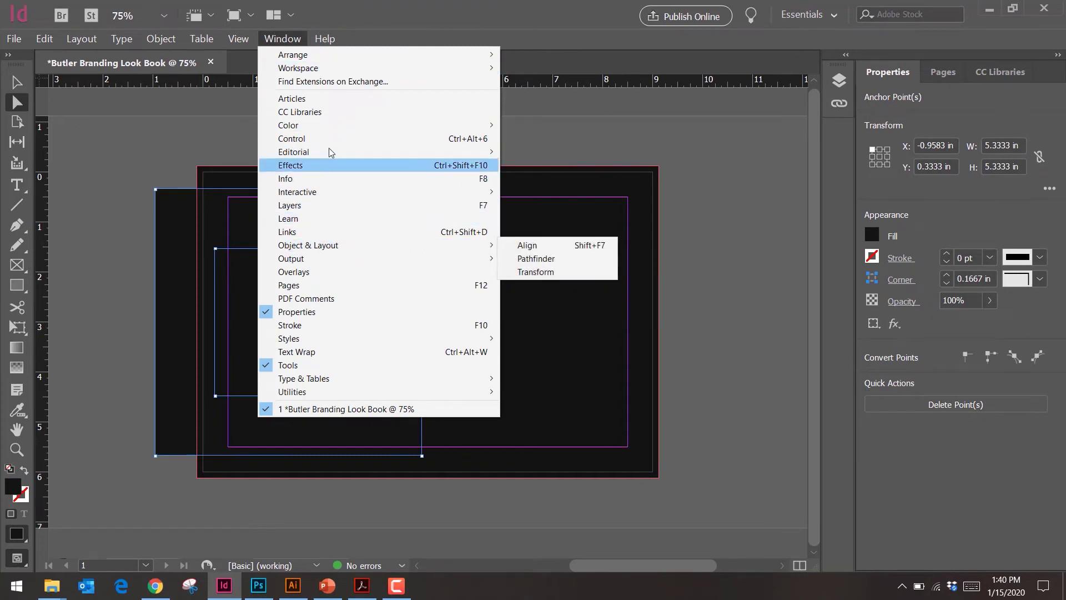
pyautogui.moveTo(335, 129)
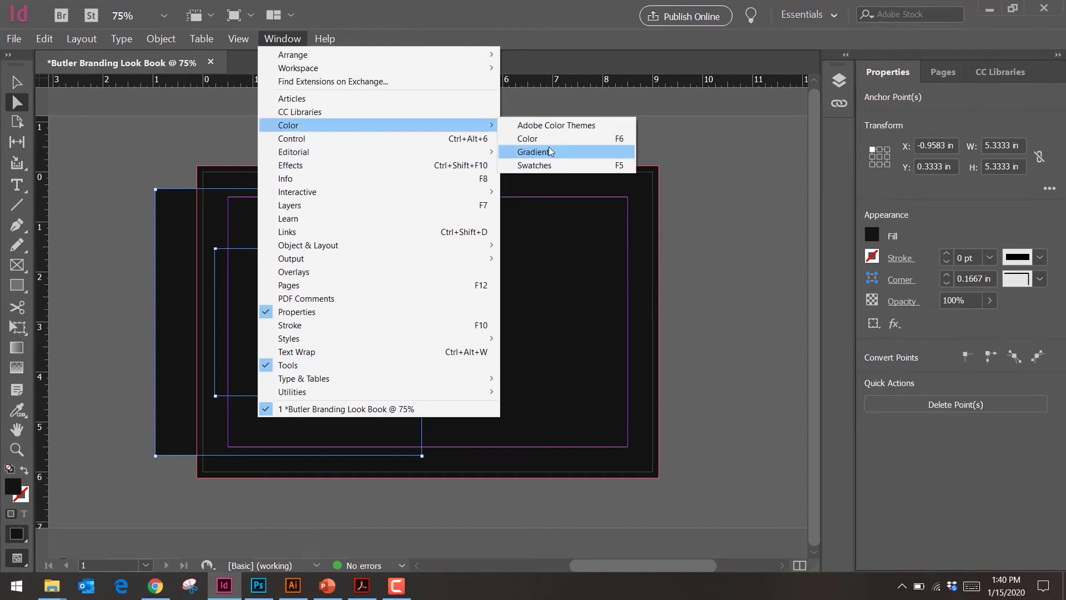
pyautogui.click(550, 166)
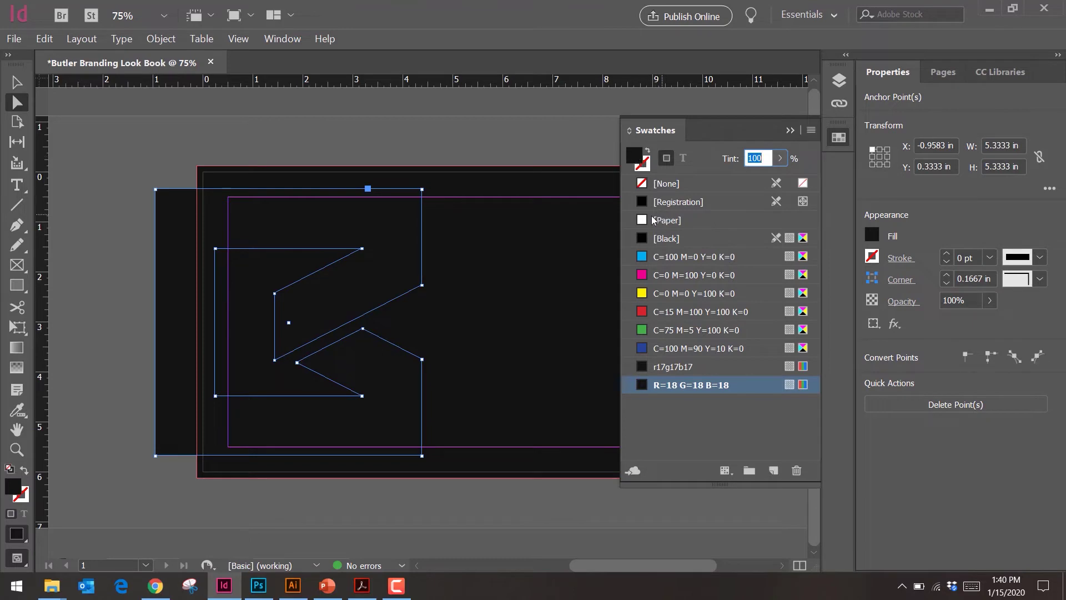
pyautogui.click(643, 223)
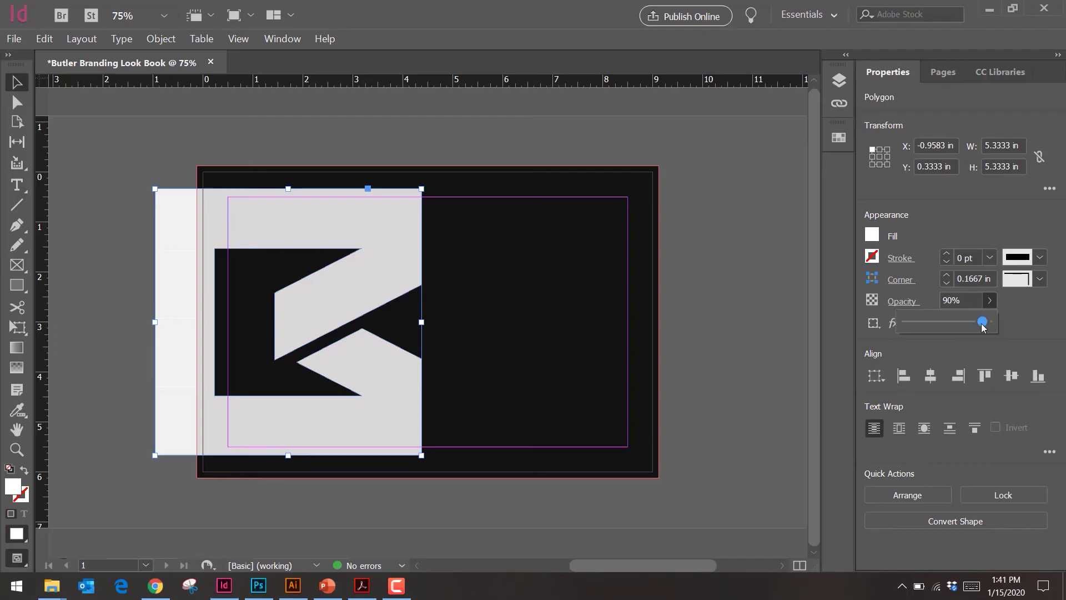
# - Set the emblem's opacity to 10%, nudge it into place, and start a new Photoshop document
pyautogui.moveTo(982, 327); pyautogui.dragTo(1025, 326)
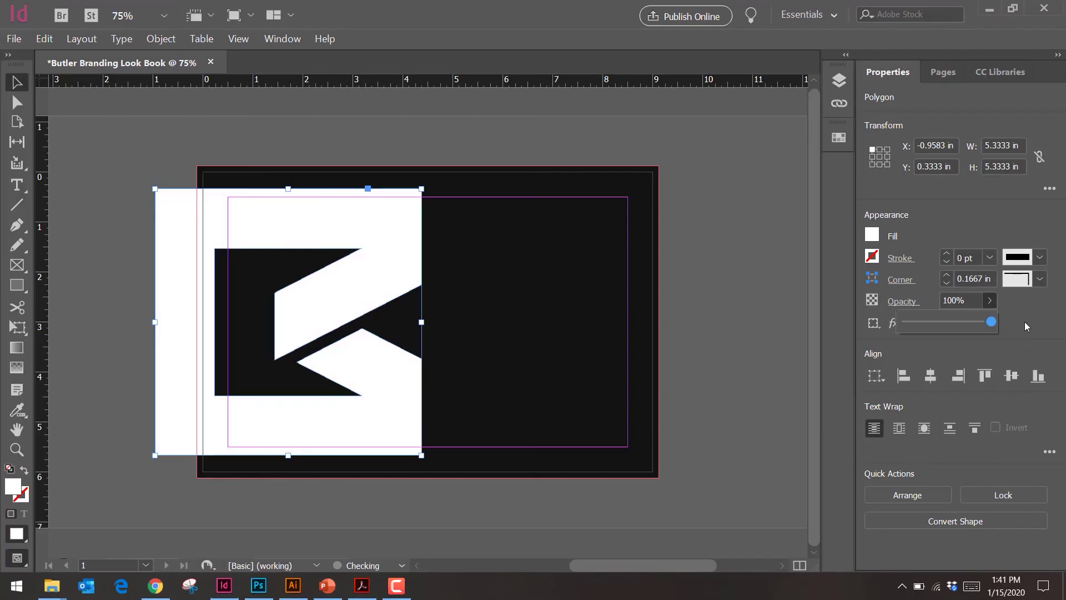
pyautogui.click(839, 144)
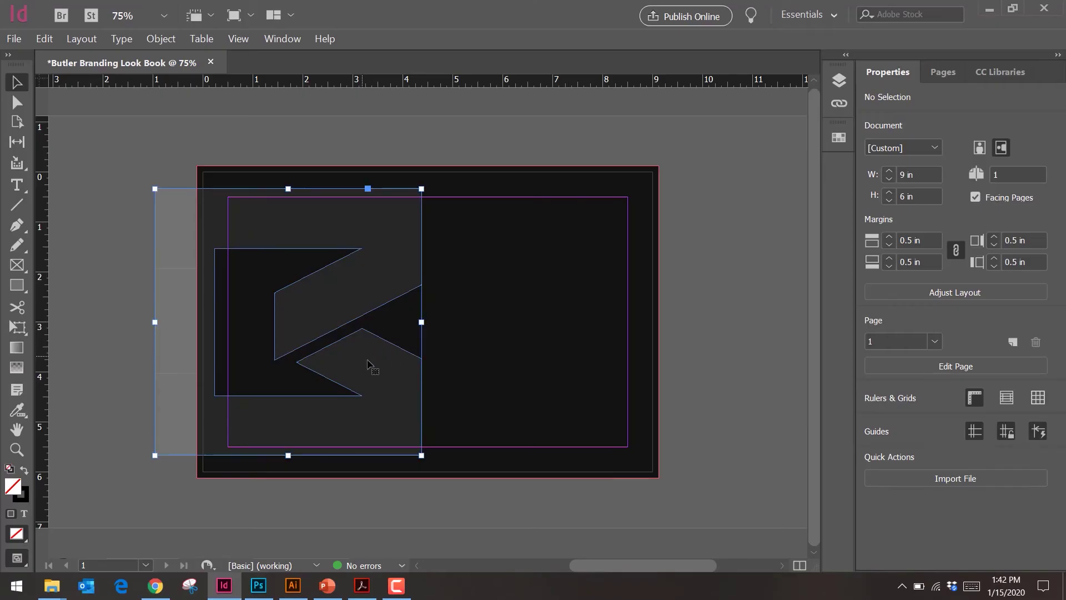
pyautogui.moveTo(367, 430)
pyautogui.mouseDown()
pyautogui.moveTo(319, 500)
pyautogui.moveTo(388, 453)
pyautogui.moveTo(259, 583)
pyautogui.moveTo(357, 439)
pyautogui.mouseUp()
pyautogui.click(258, 585)
pyautogui.click(31, 194)
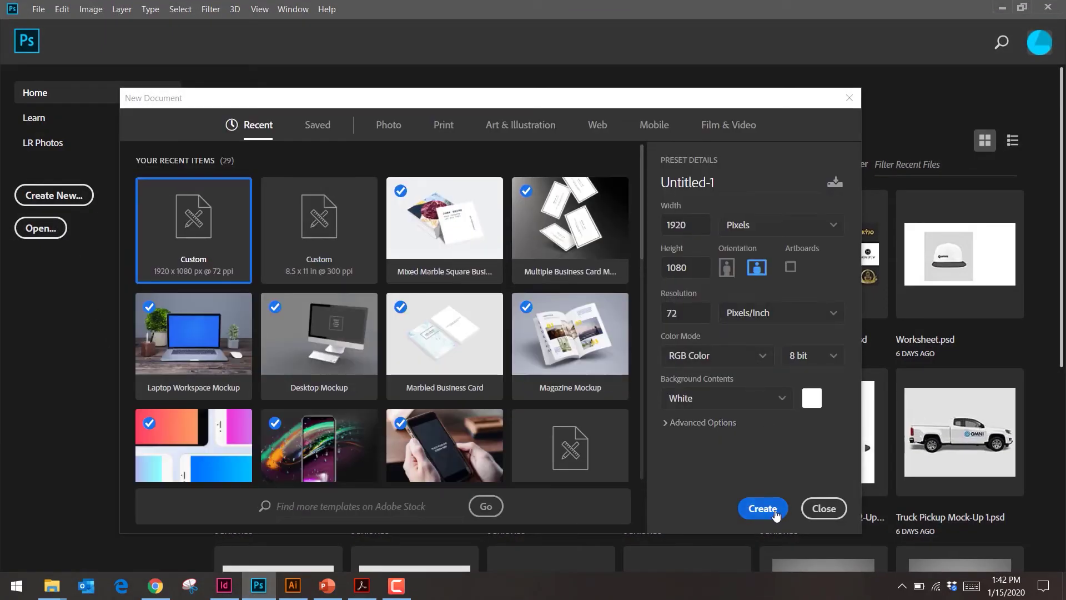
# - Create a blank Photoshop document and place the emblem shape from InDesign into it
pyautogui.click(764, 509)
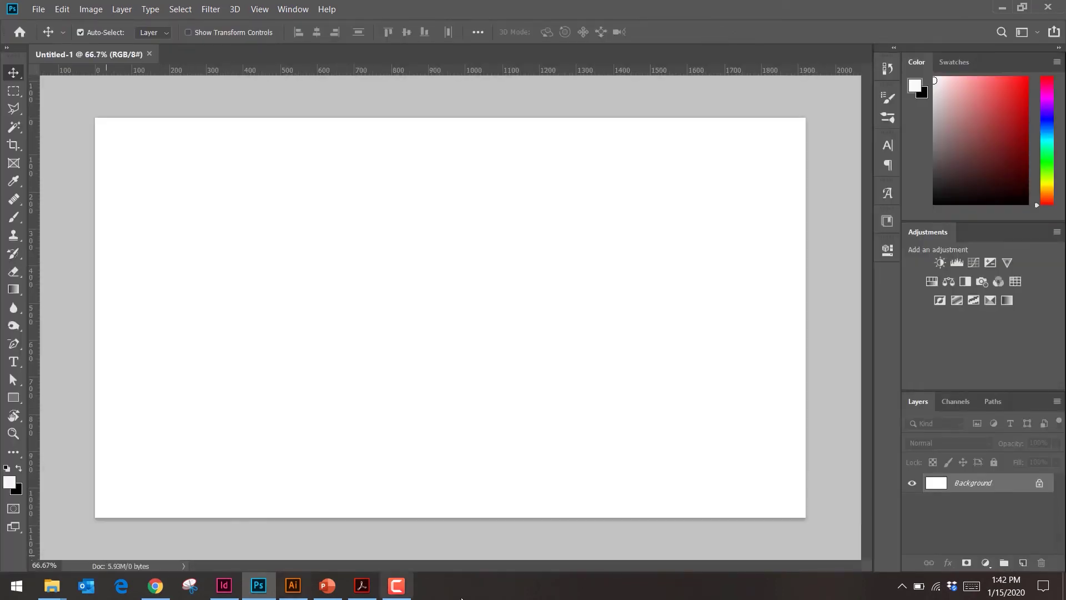
pyautogui.click(298, 592)
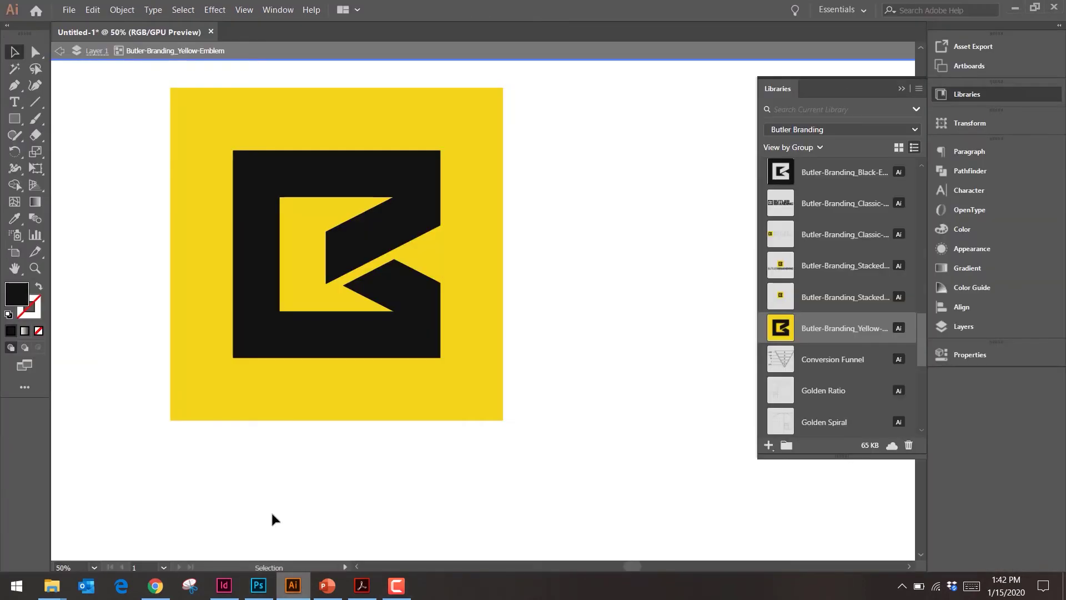
pyautogui.click(259, 585)
pyautogui.click(224, 586)
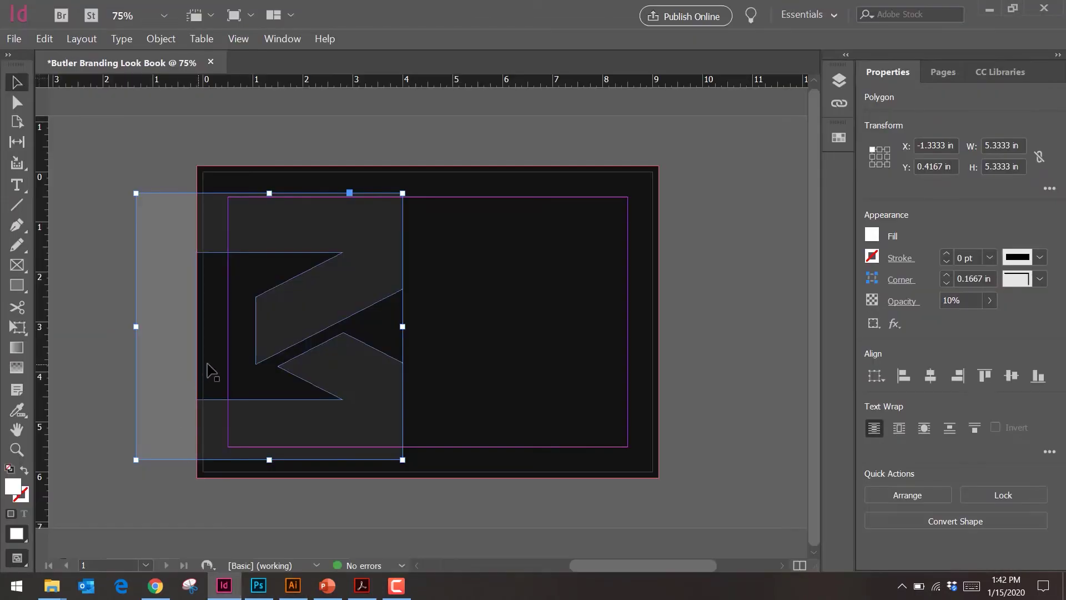
pyautogui.moveTo(373, 430); pyautogui.dragTo(258, 586)
pyautogui.click(259, 585)
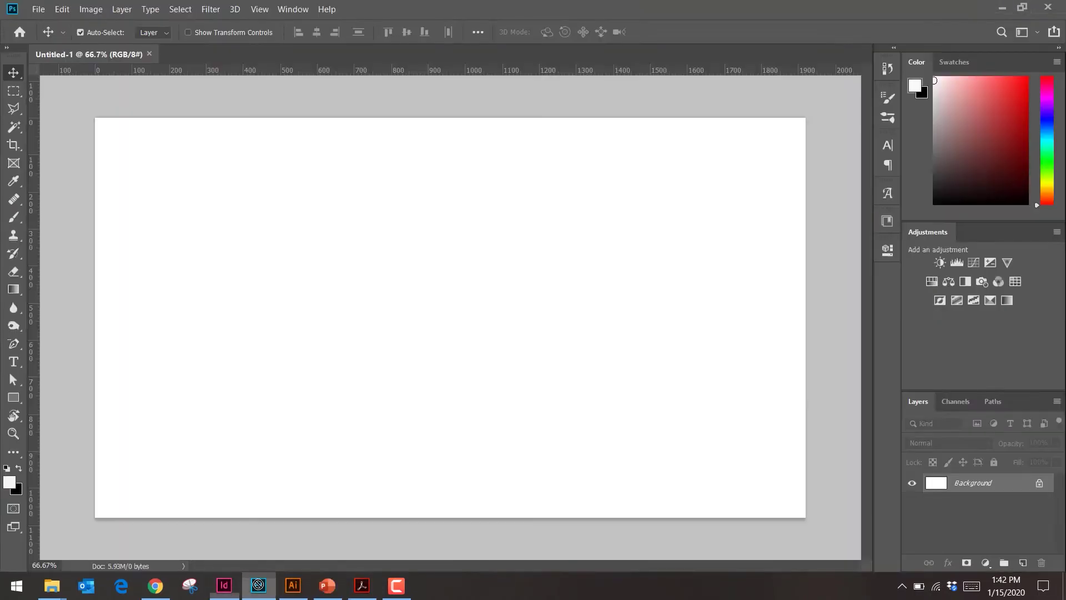
pyautogui.moveTo(374, 368); pyautogui.dragTo(407, 352)
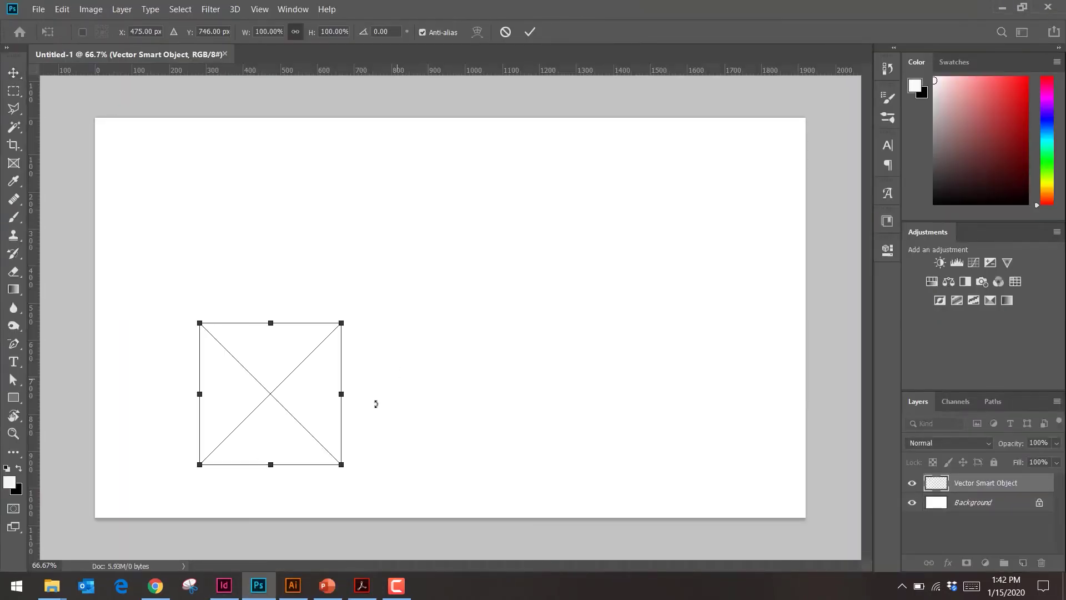
pyautogui.press('Return')
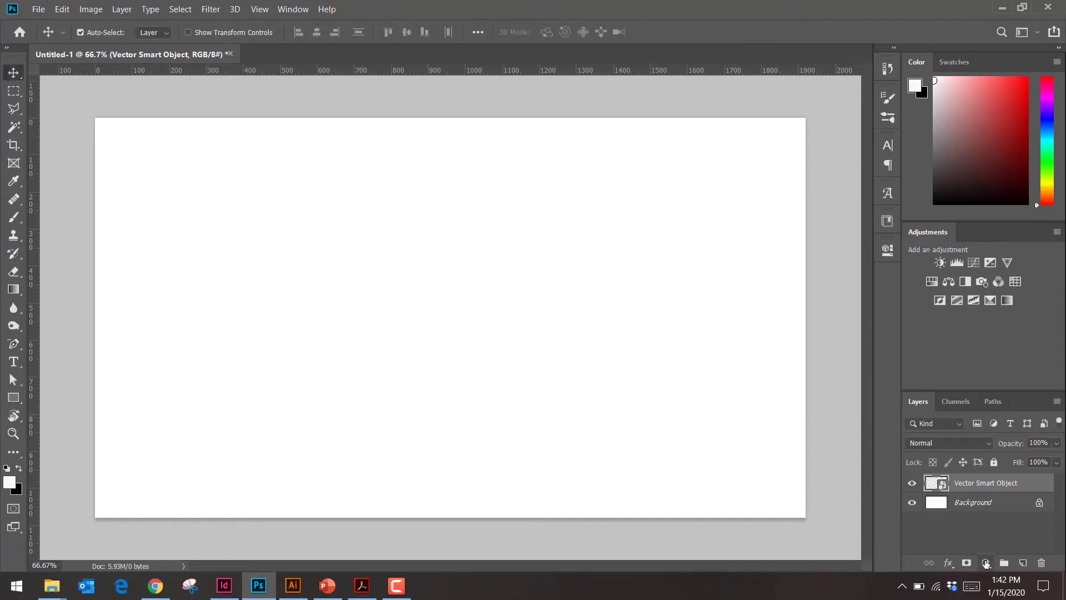
# - Add a Solid Color fill layer of 1a1a1a and eyedropper-sample the emblem's dark grey
pyautogui.click(986, 563)
pyautogui.click(982, 319)
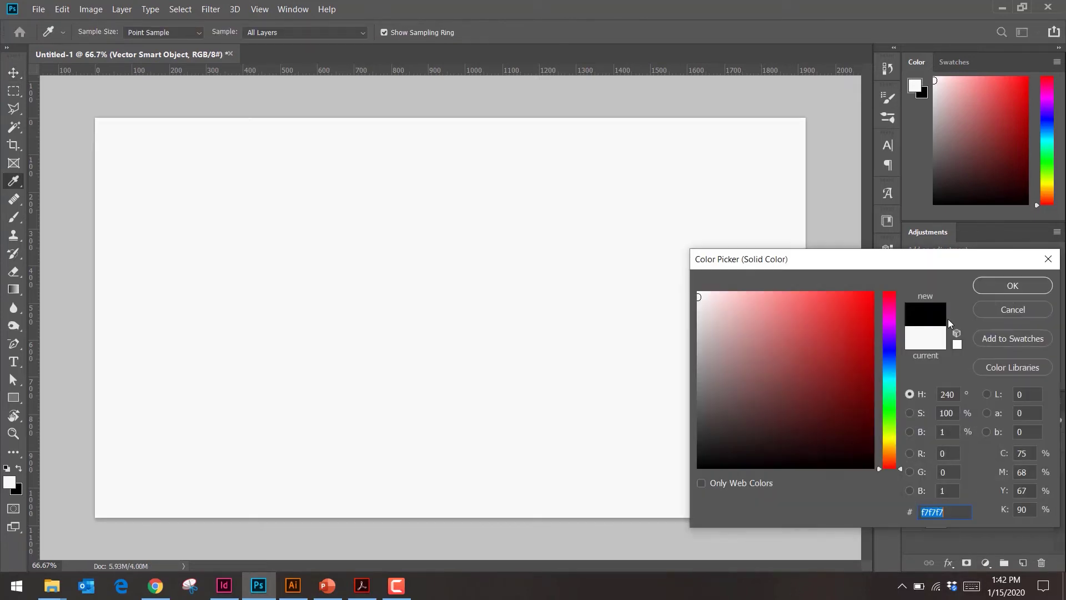
pyautogui.write('1a1a1a')
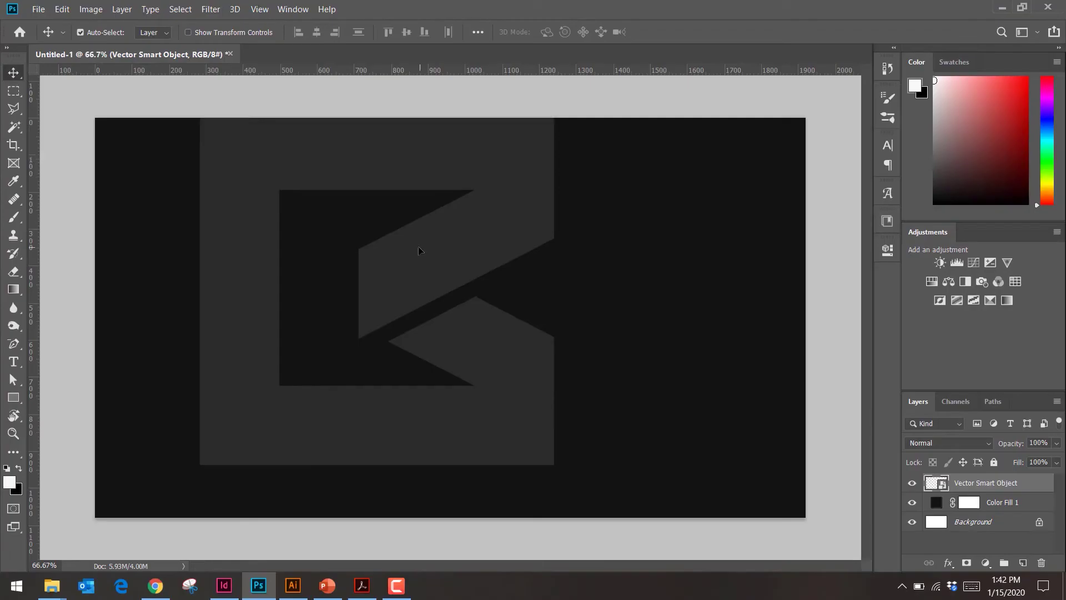
pyautogui.click(14, 181)
pyautogui.click(202, 219)
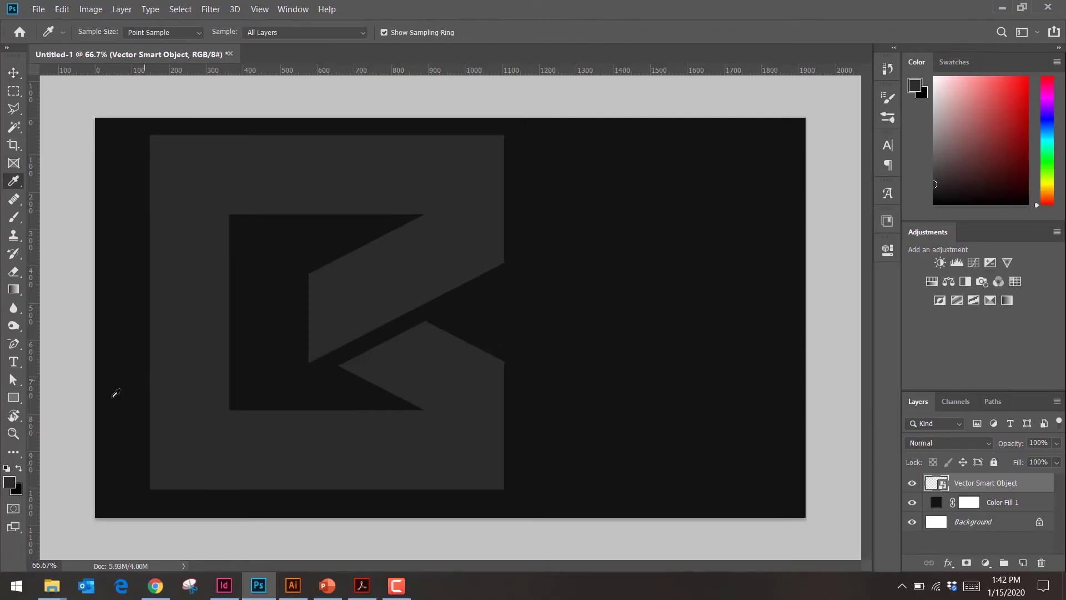
pyautogui.click(9, 481)
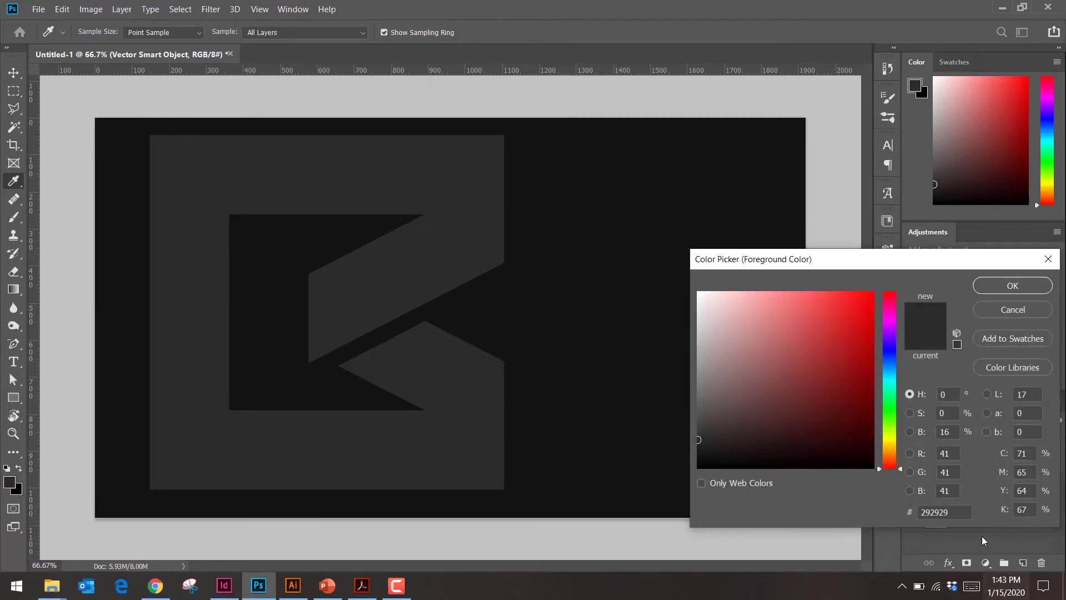
pyautogui.click(1000, 311)
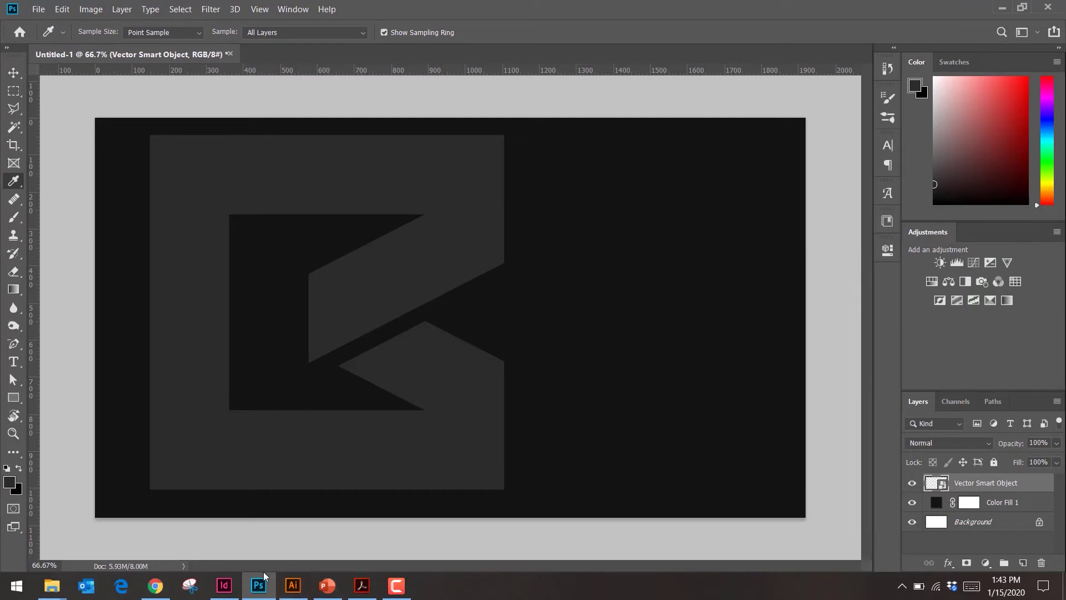
pyautogui.click(224, 586)
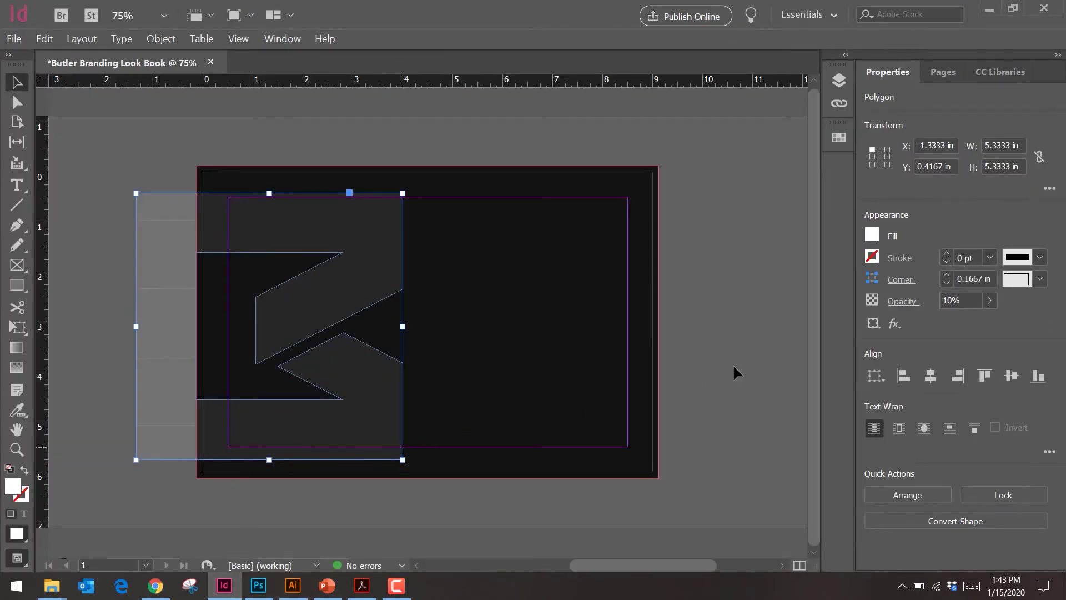
# - Raise the emblem's opacity to 100% in Swatches, then deselect and reselect the shape
pyautogui.click(838, 143)
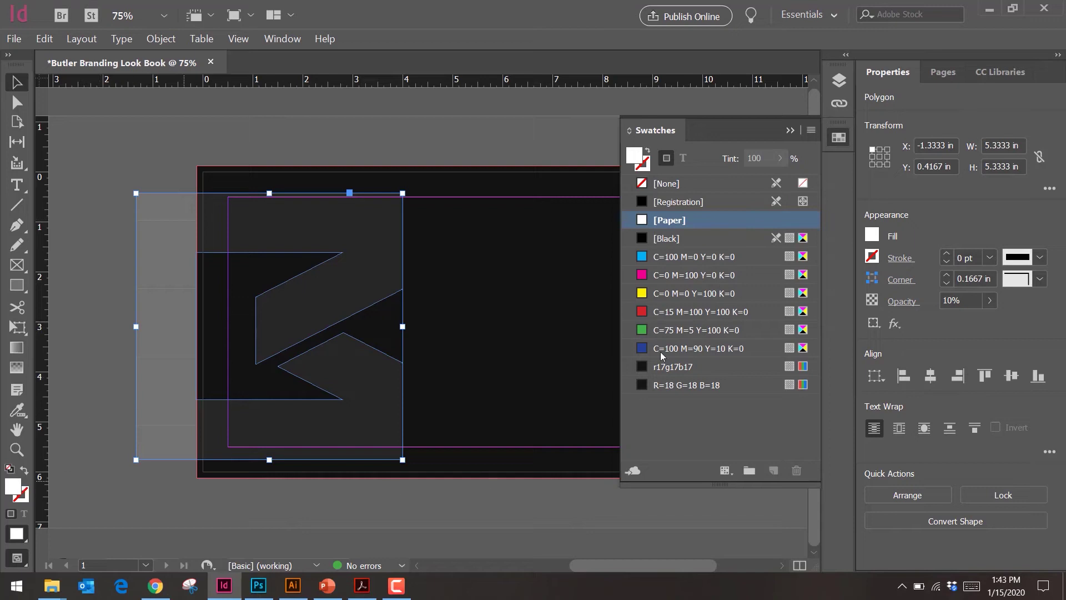
pyautogui.click(990, 303)
pyautogui.moveTo(912, 322); pyautogui.dragTo(1013, 333)
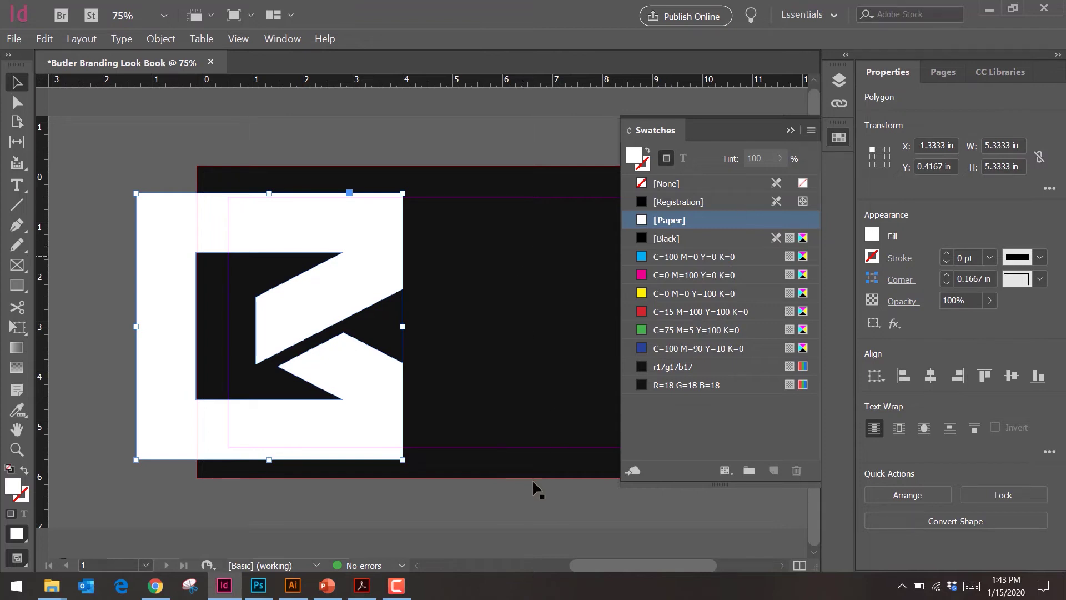
pyautogui.click(518, 513)
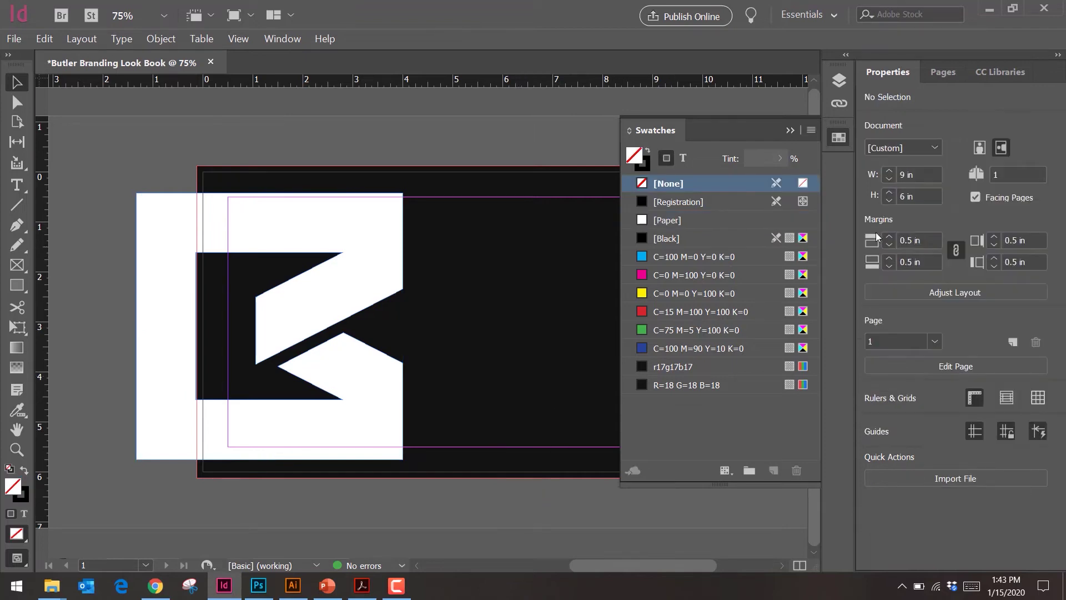
pyautogui.click(193, 428)
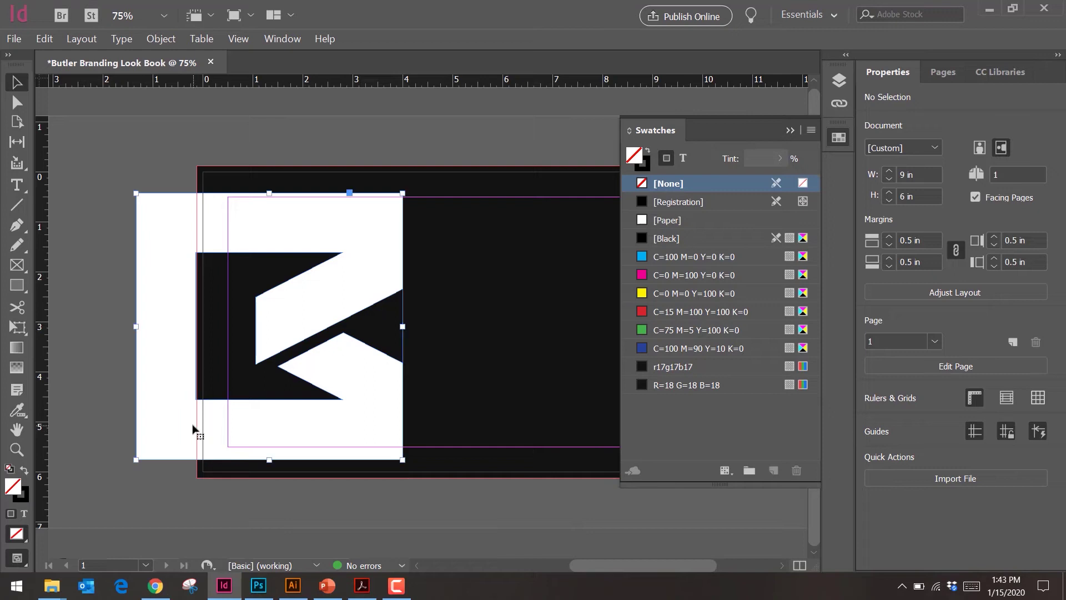